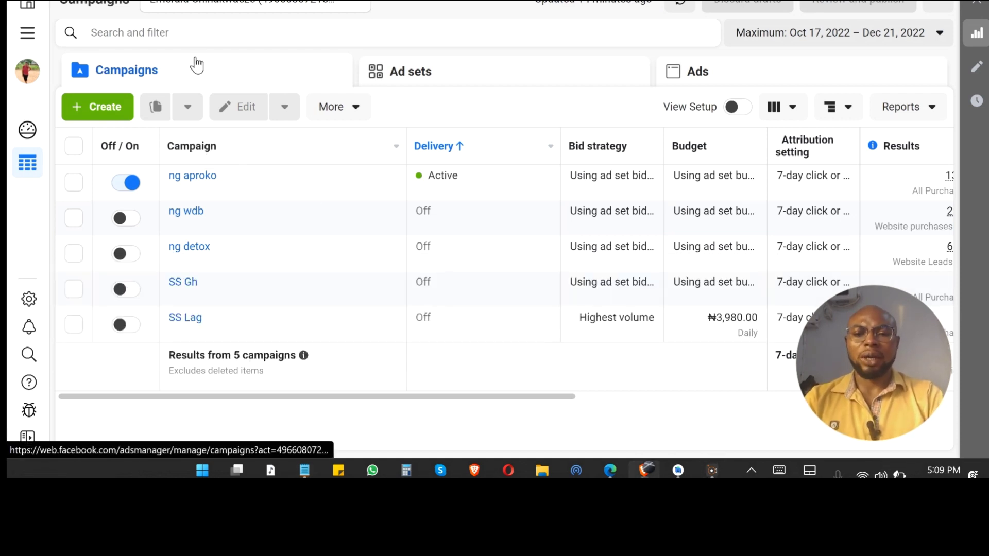
Select the ng aproko campaign in the Campaigns table.
left_click(74, 183)
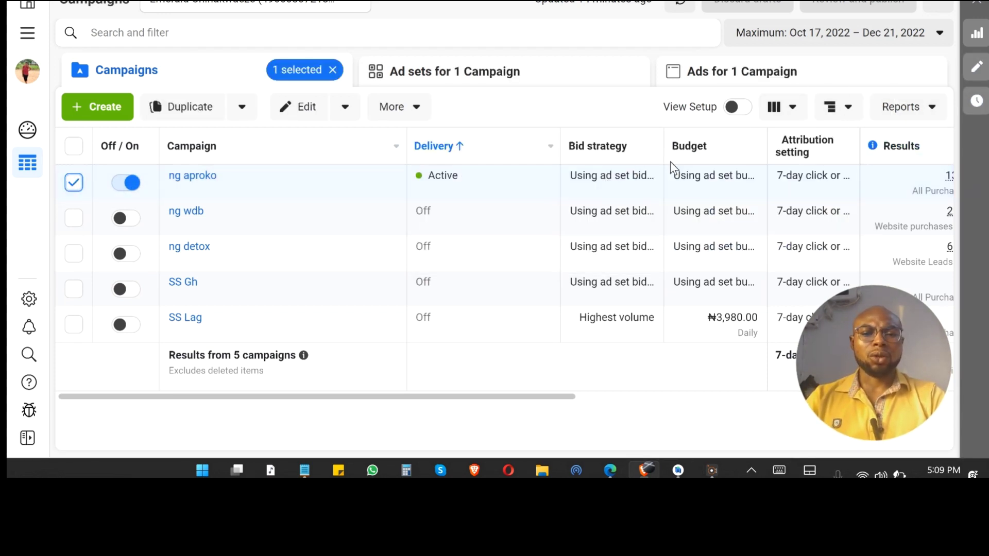
left_click(787, 120)
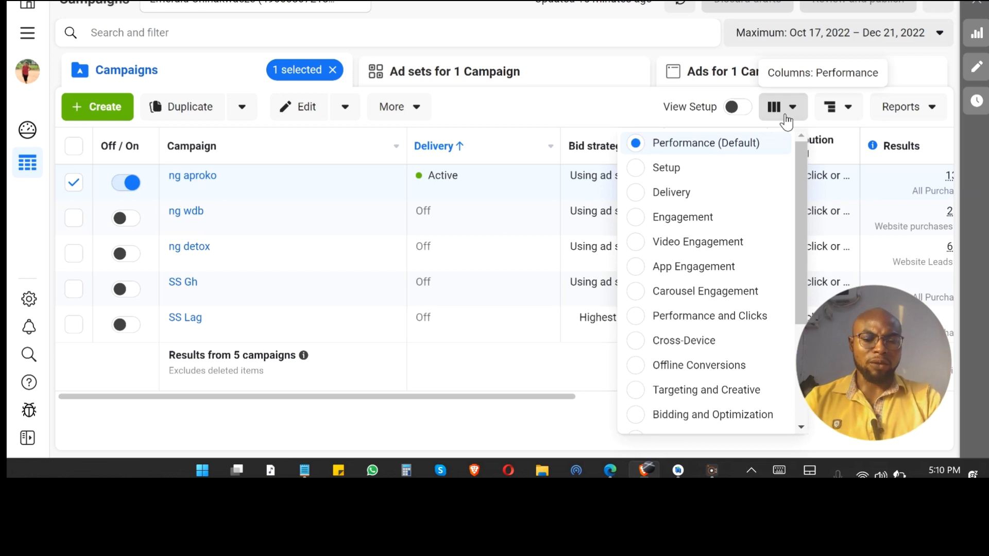
Keep the Performance (Default) column preset, then go to Customize Columns.
left_click(680, 146)
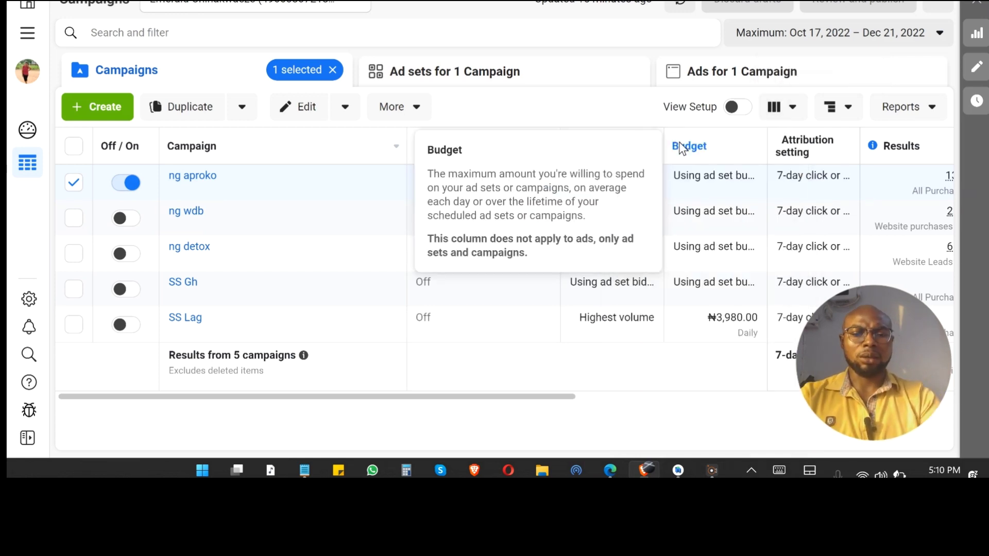
left_click(784, 111)
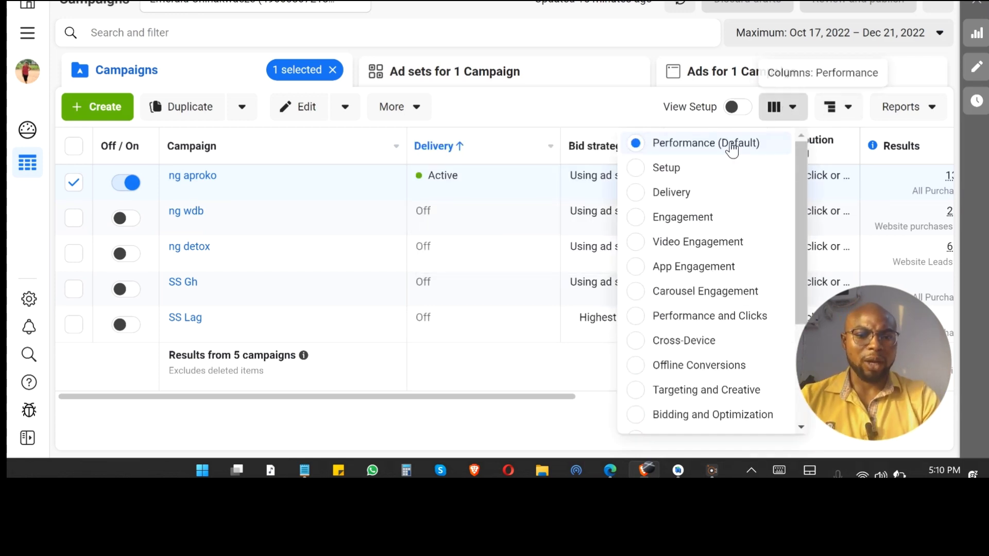
scroll(712, 225, "down", 3)
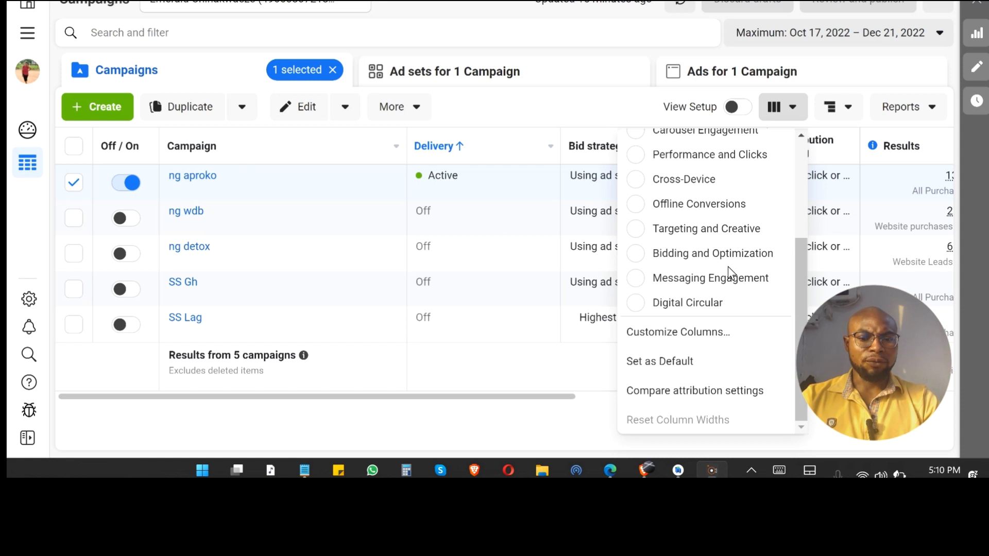
scroll(728, 267, "up", 1)
scroll(727, 267, "up", 1)
scroll(727, 267, "down", 3)
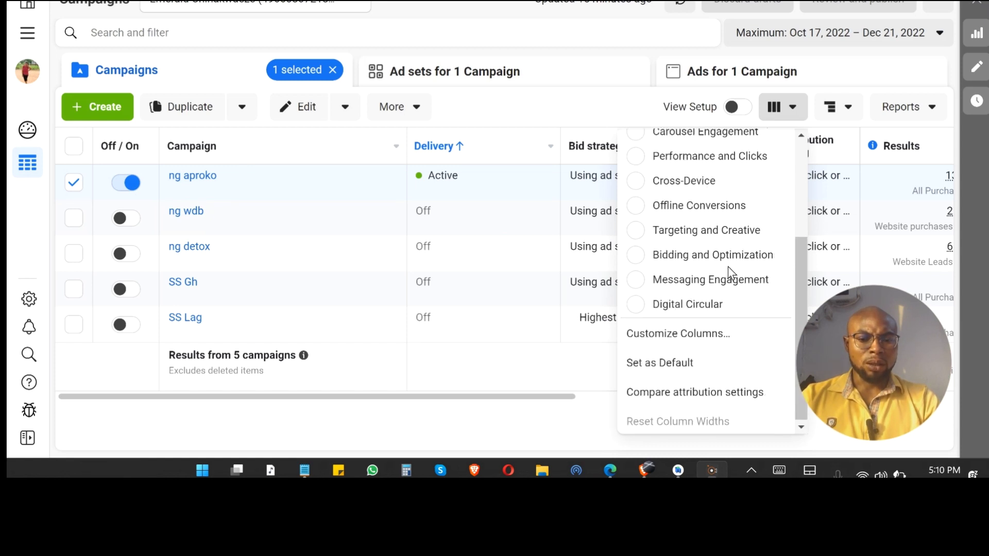
left_click(671, 341)
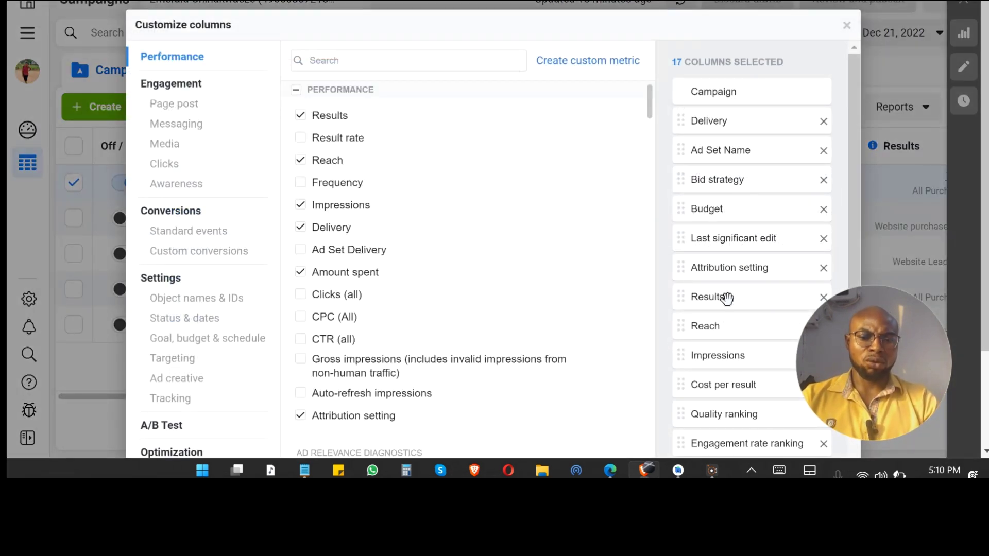
Move Results, Cost per result, Impressions, Reach and Quality ranking after Ad Set Name, and apply.
left_click_drag(728, 297, 728, 136)
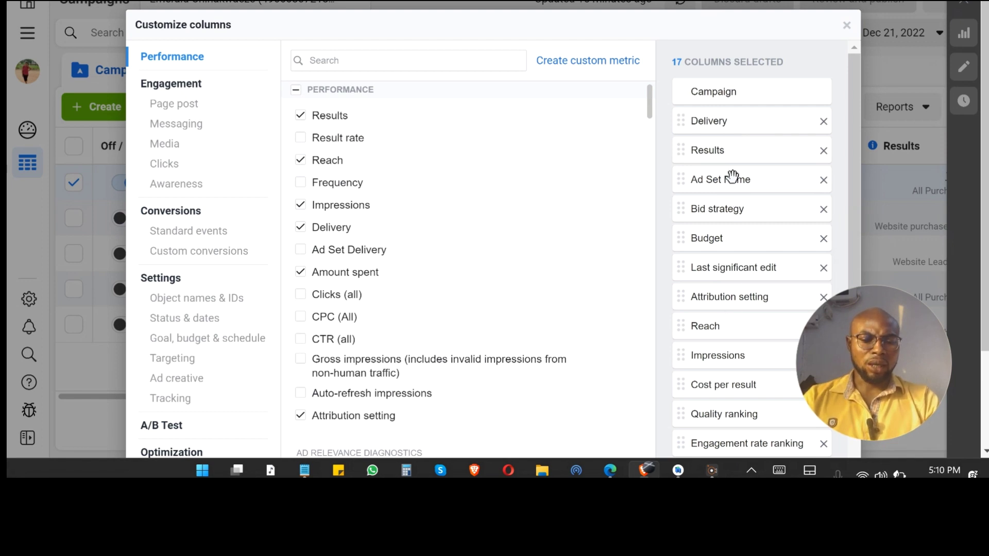
left_click_drag(724, 149, 720, 180)
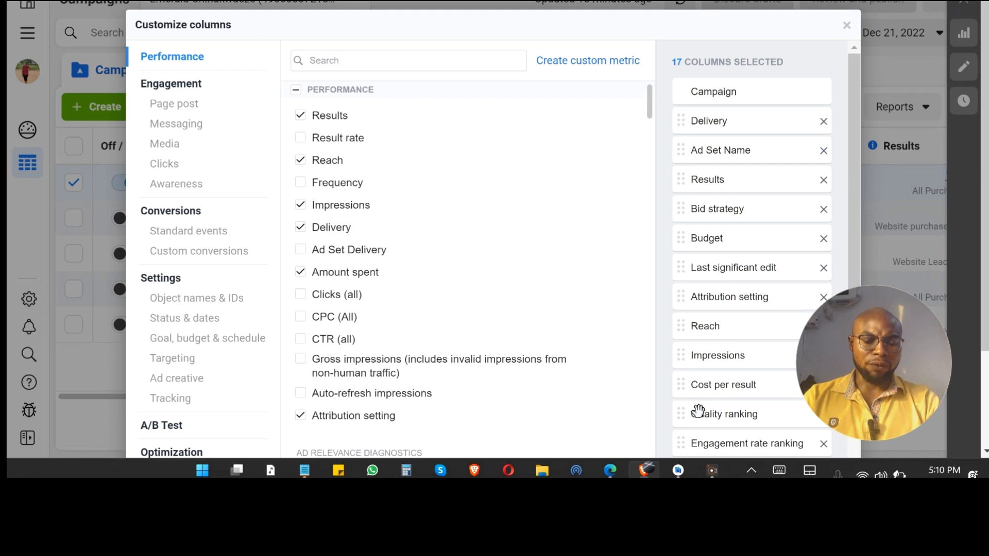
left_click_drag(727, 355, 729, 201)
left_click_drag(751, 384, 752, 200)
left_click_drag(742, 382, 736, 272)
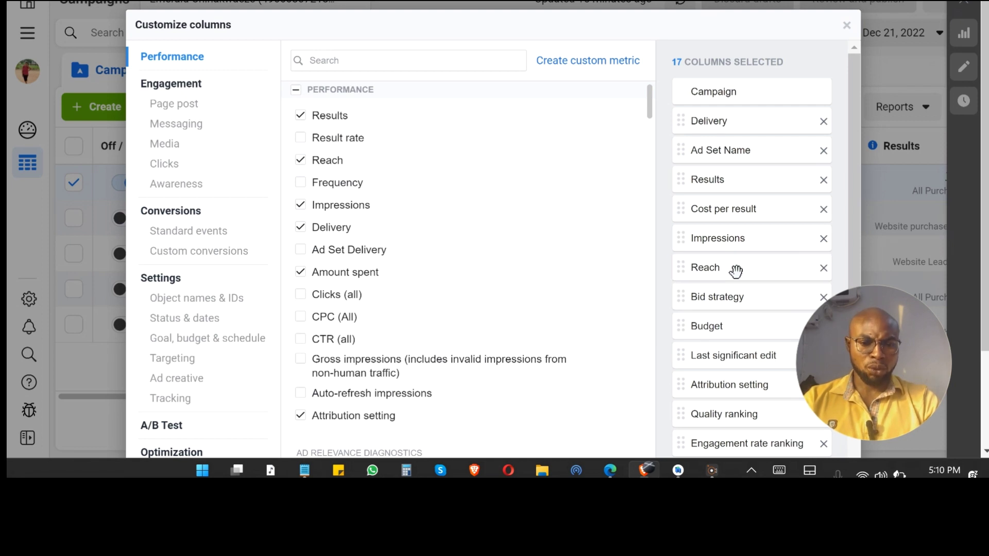
scroll(736, 272, "down", 2)
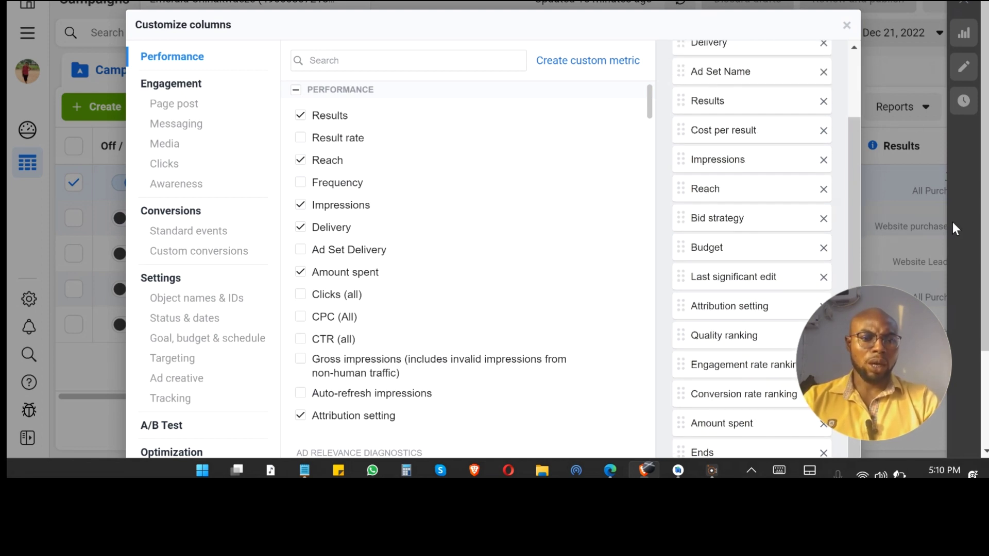
scroll(665, 319, "down", 3)
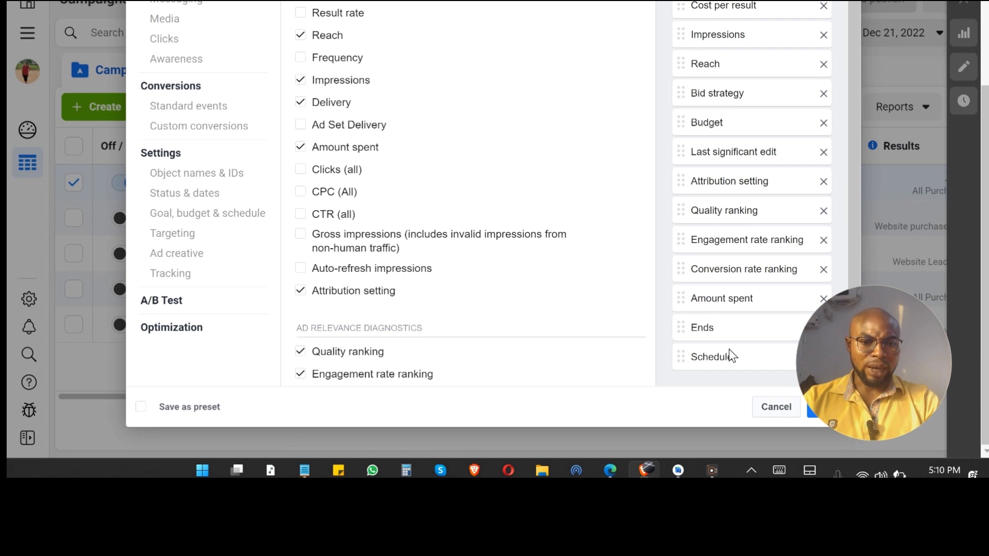
left_click_drag(693, 211, 686, 96)
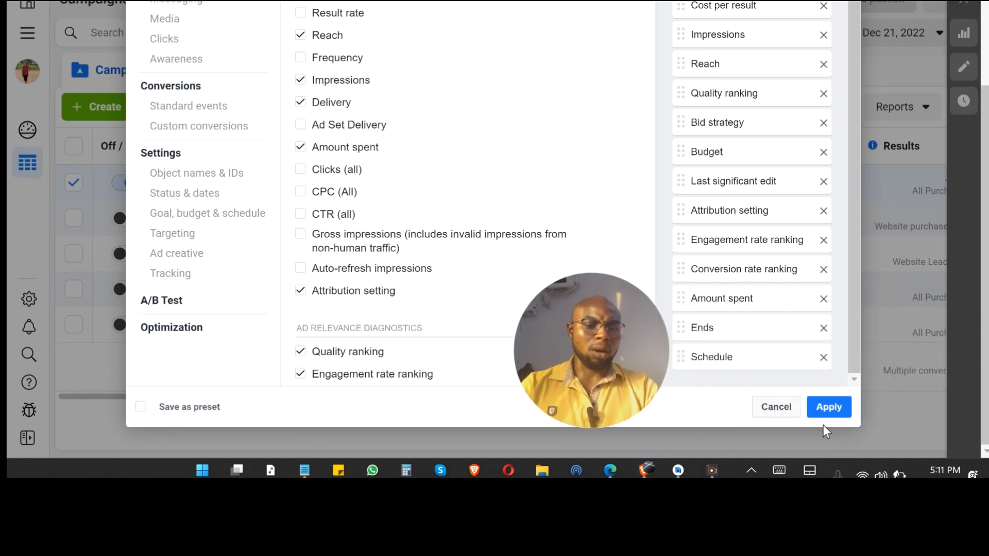
left_click(838, 412)
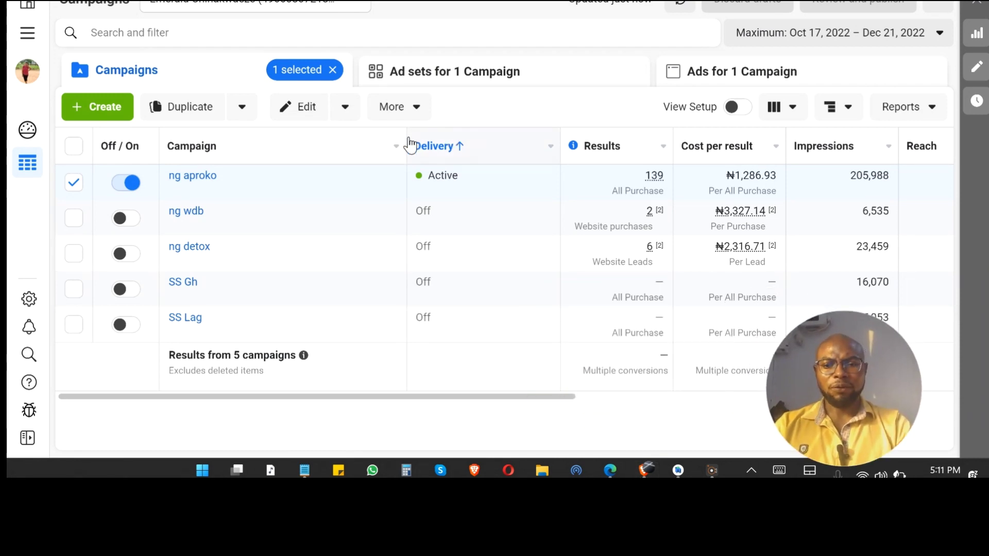
Shrink the Campaign and Delivery columns so more performance columns fit.
left_click_drag(407, 145, 264, 141)
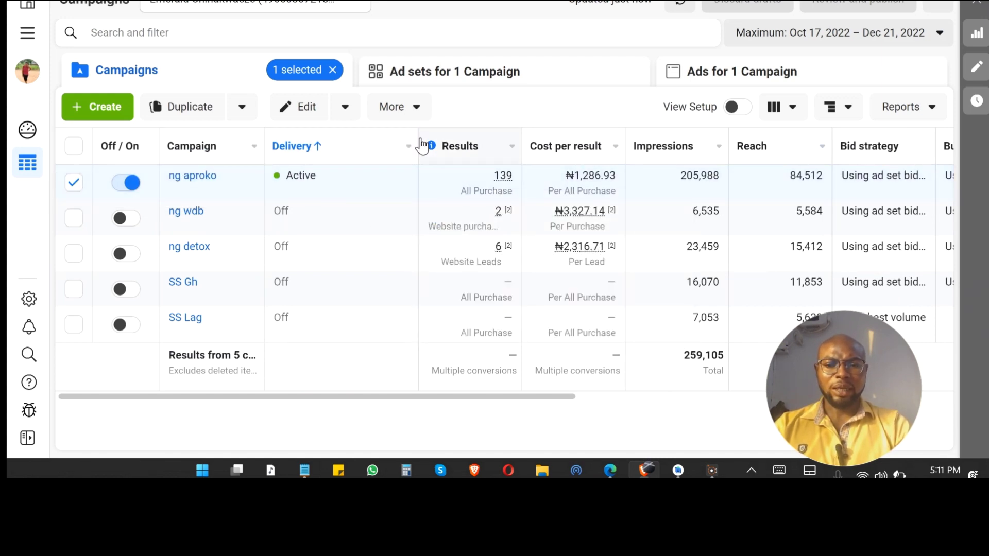
left_click_drag(418, 160, 354, 162)
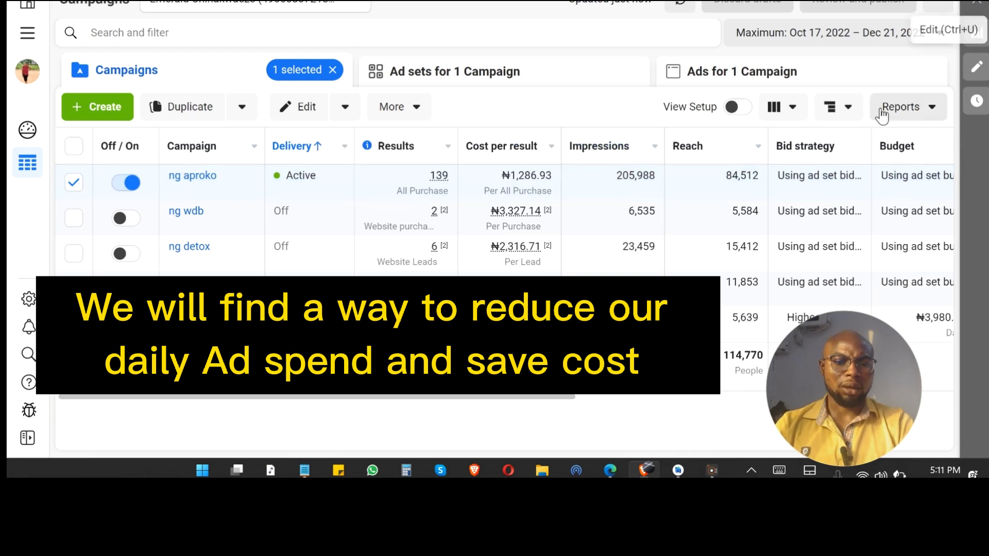
left_click(843, 115)
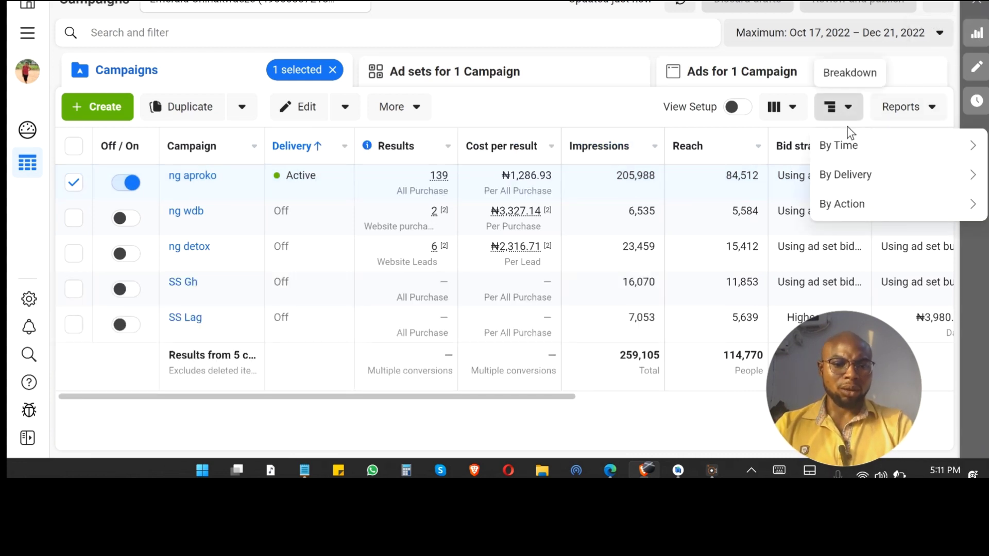
Break down results By Delivery > Time of day (ad account time zone).
mouse_move(838, 153)
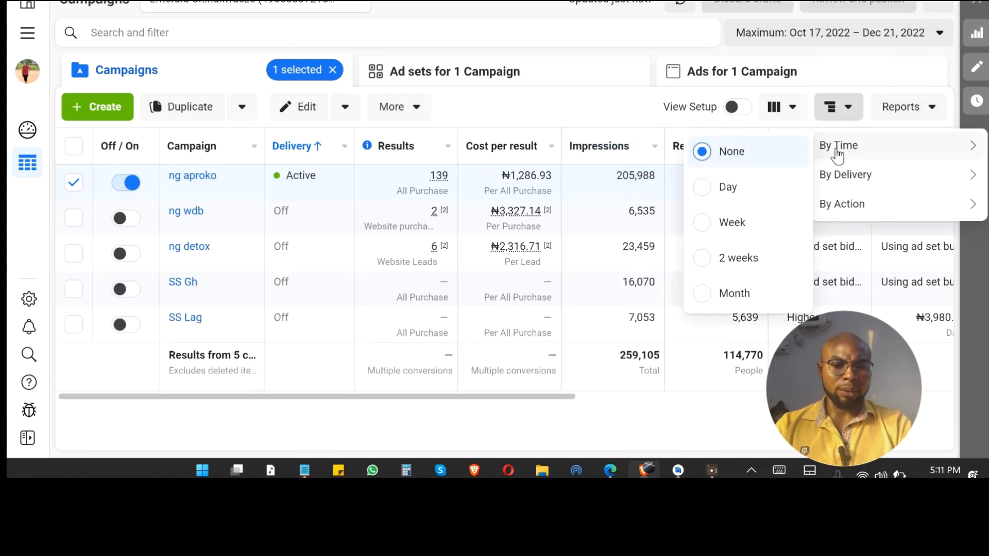
mouse_move(850, 180)
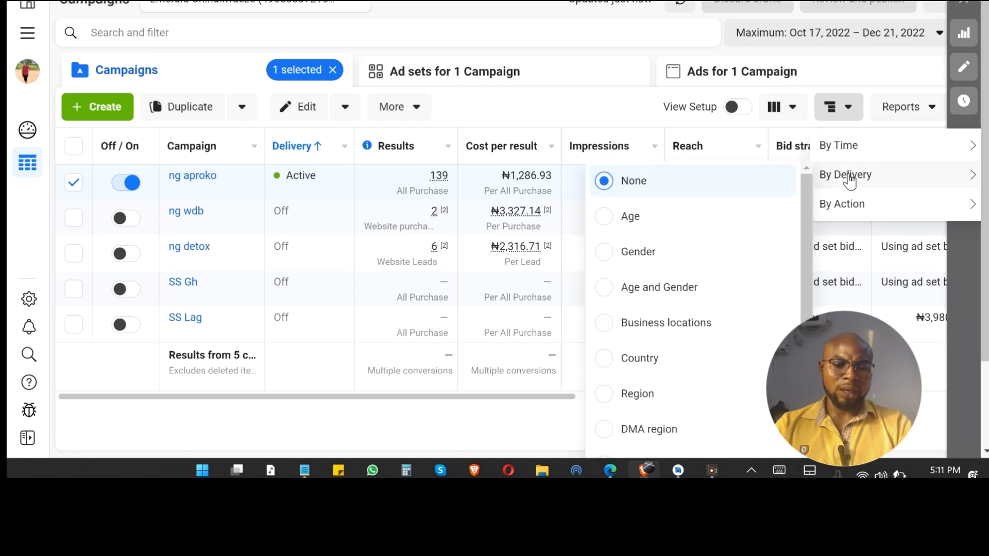
scroll(640, 392, "down", 4)
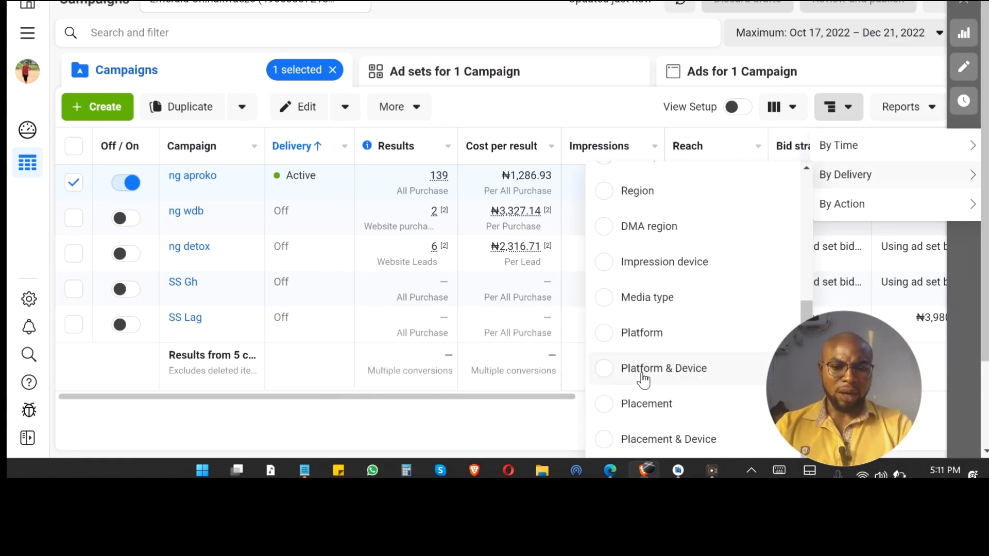
scroll(711, 456, "down", 3)
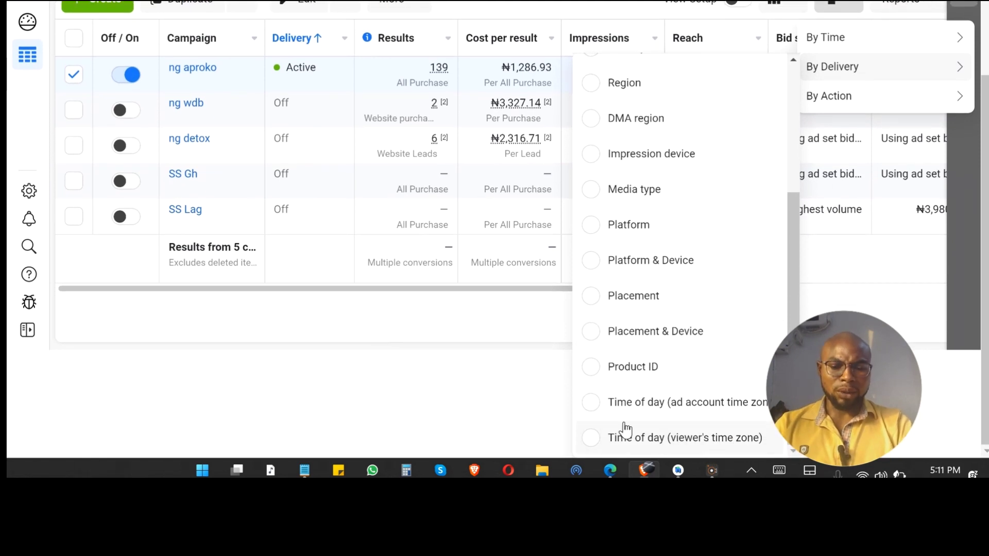
mouse_move(712, 405)
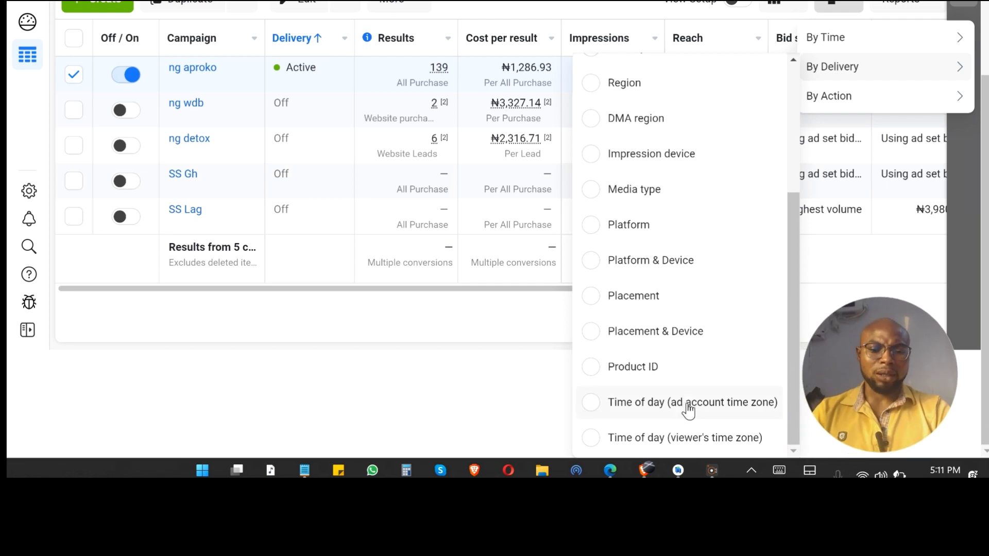
mouse_move(677, 414)
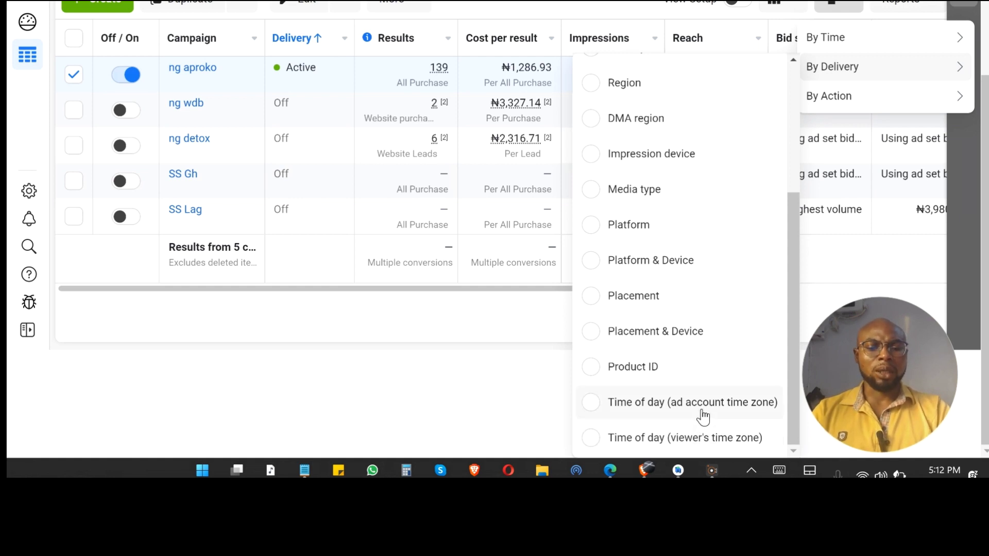
left_click(705, 406)
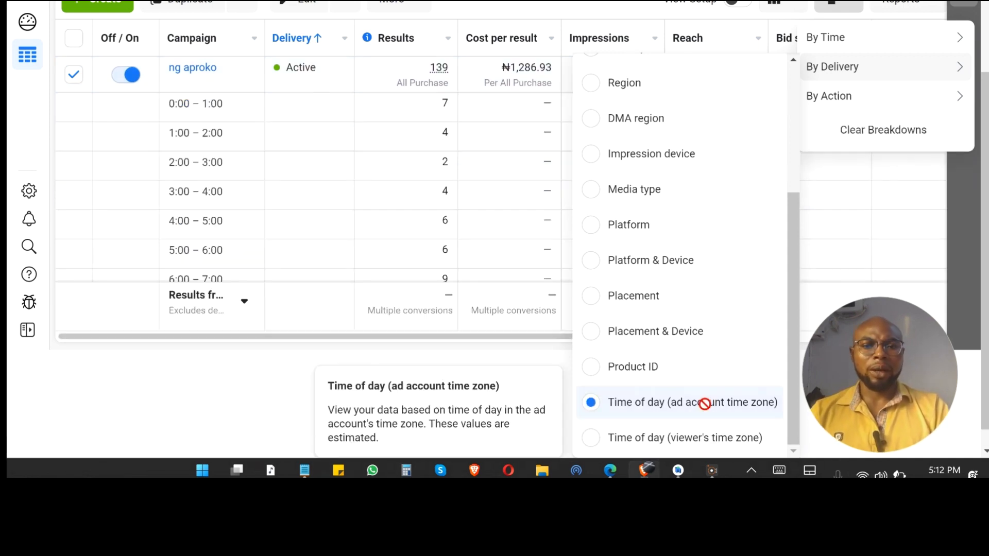
left_click(81, 379)
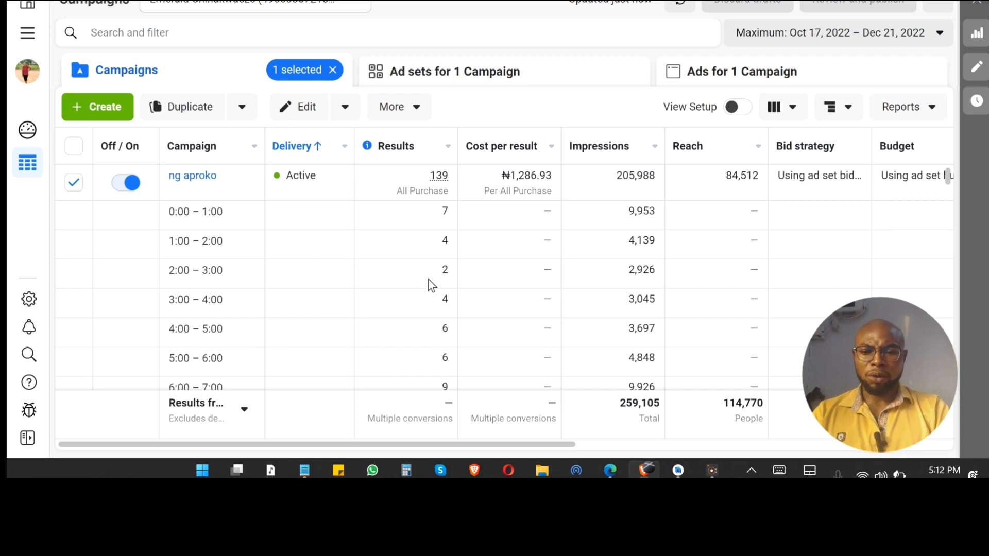
Scan the hour-by-hour rows of ng aproko and start a blank sticky note.
scroll(431, 316, "down", 10)
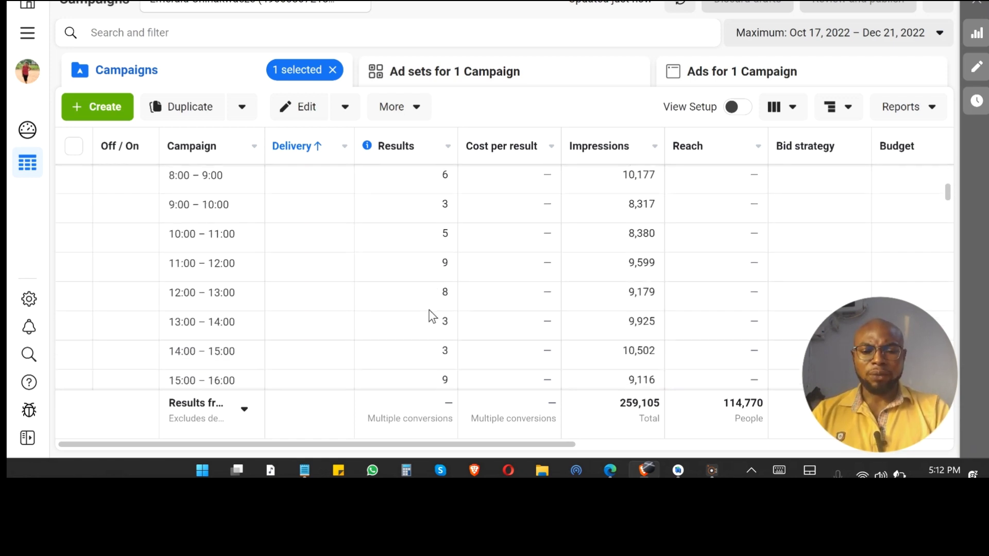
scroll(432, 315, "down", 3)
scroll(432, 316, "up", 2)
scroll(430, 314, "up", 4)
scroll(431, 316, "up", 5)
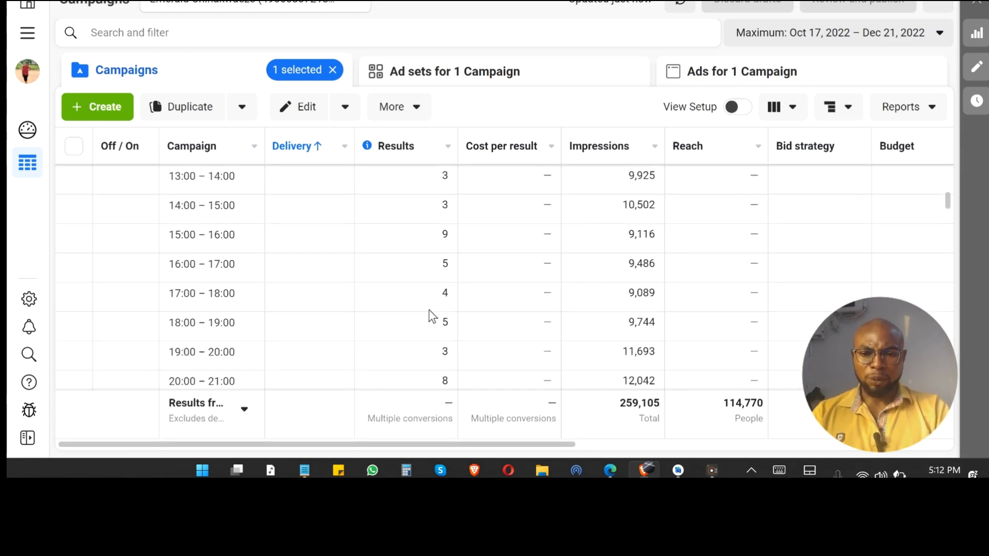
scroll(431, 315, "up", 5)
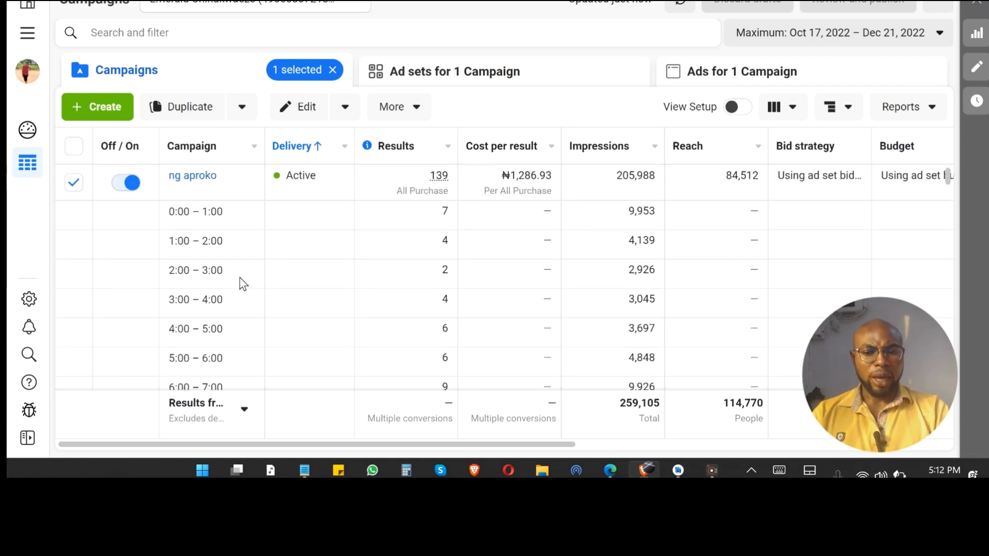
scroll(239, 278, "down", 3)
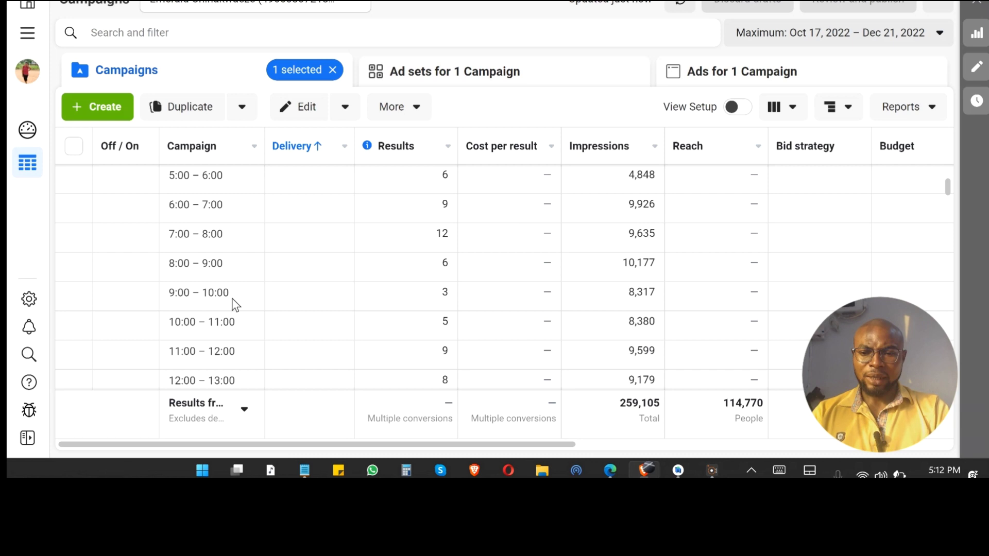
scroll(251, 305, "down", 3)
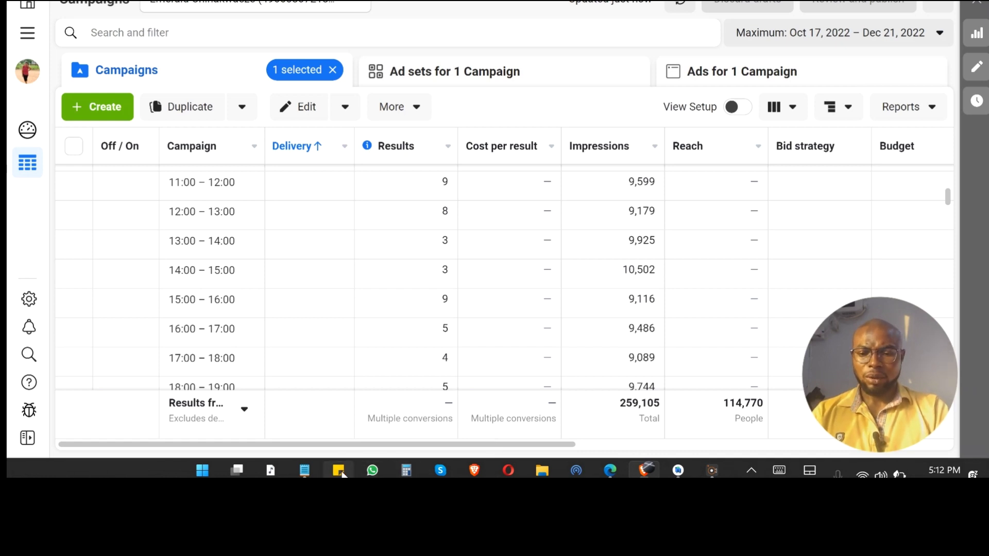
left_click(341, 471)
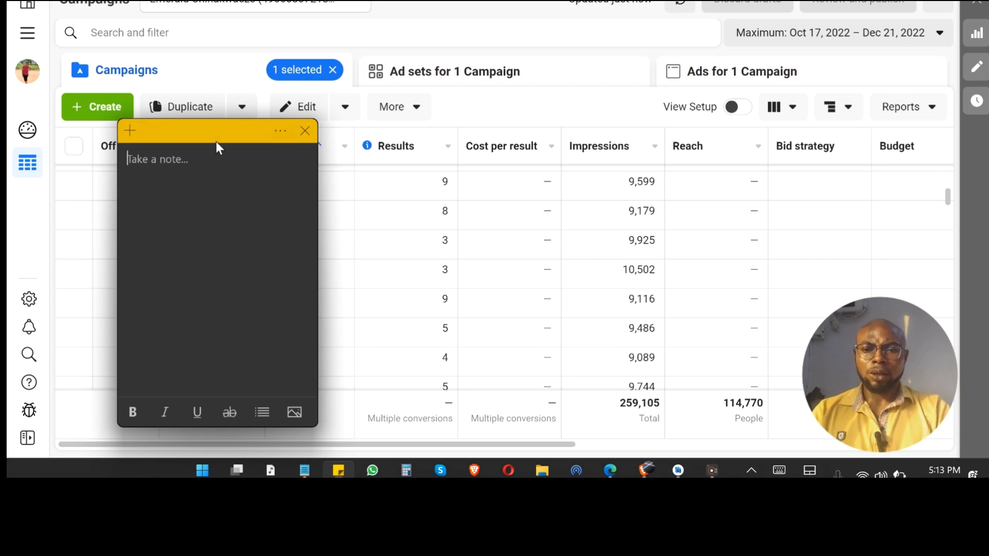
Move the sticky note aside and jot the weak hours 2-3 and 9-10.
left_click_drag(215, 141, 664, 128)
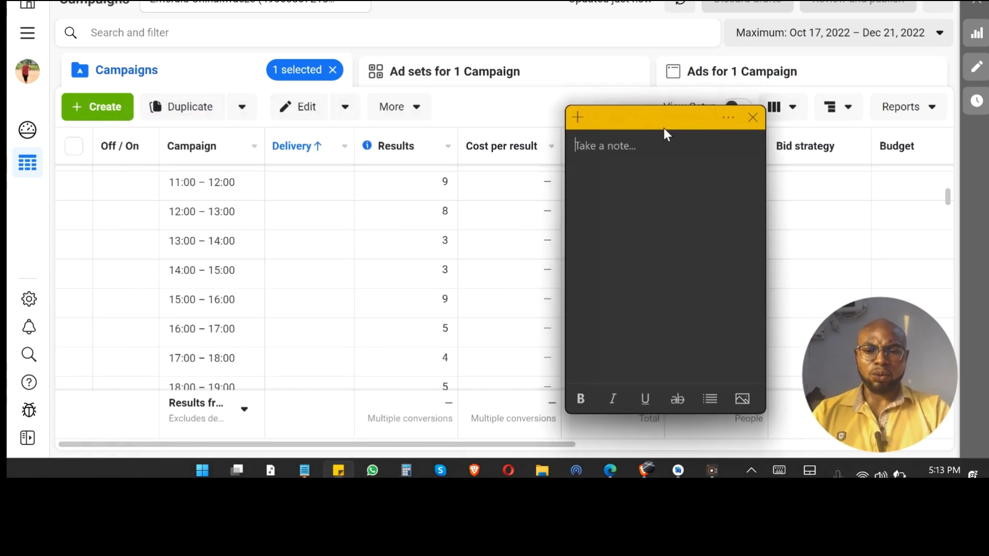
scroll(388, 298, "down", 15)
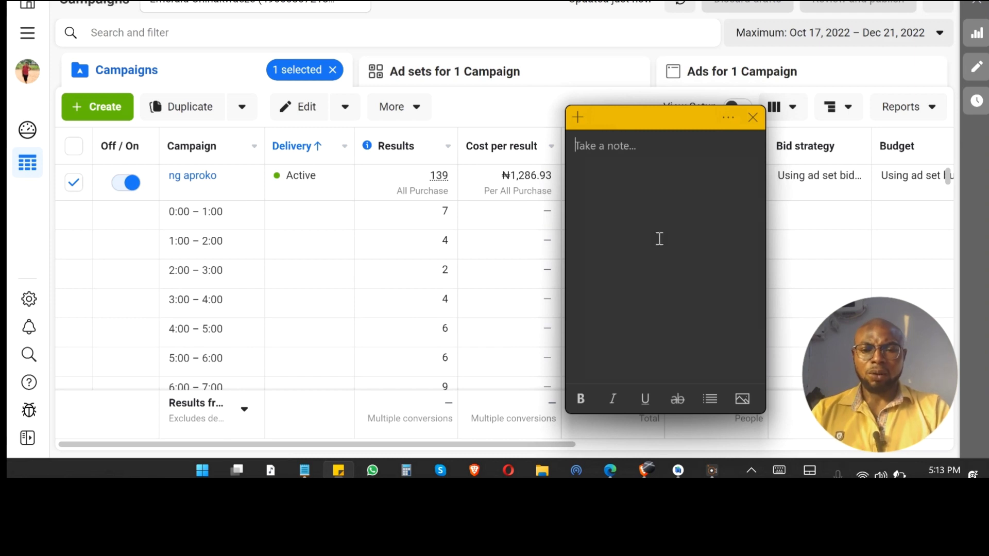
type("2-3")
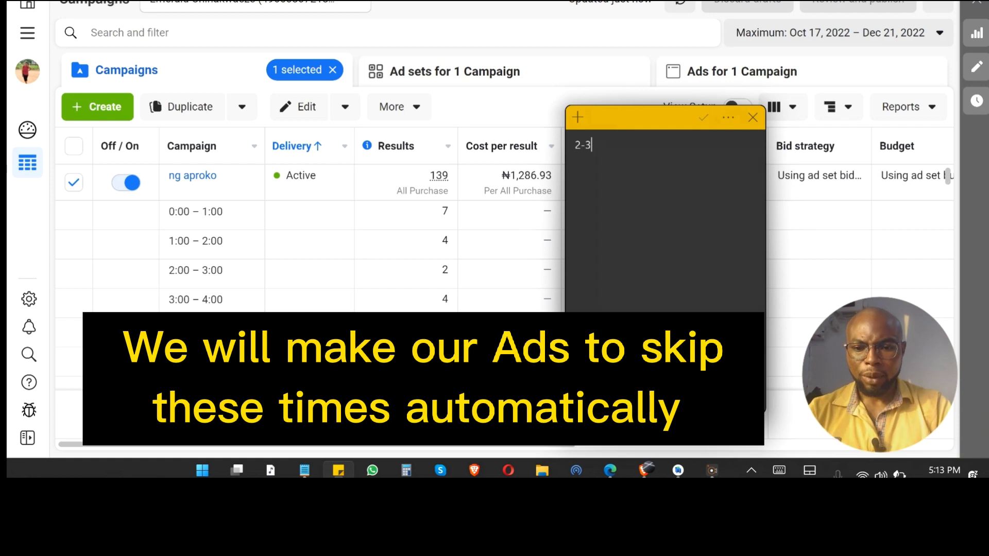
scroll(309, 242, "down", 6)
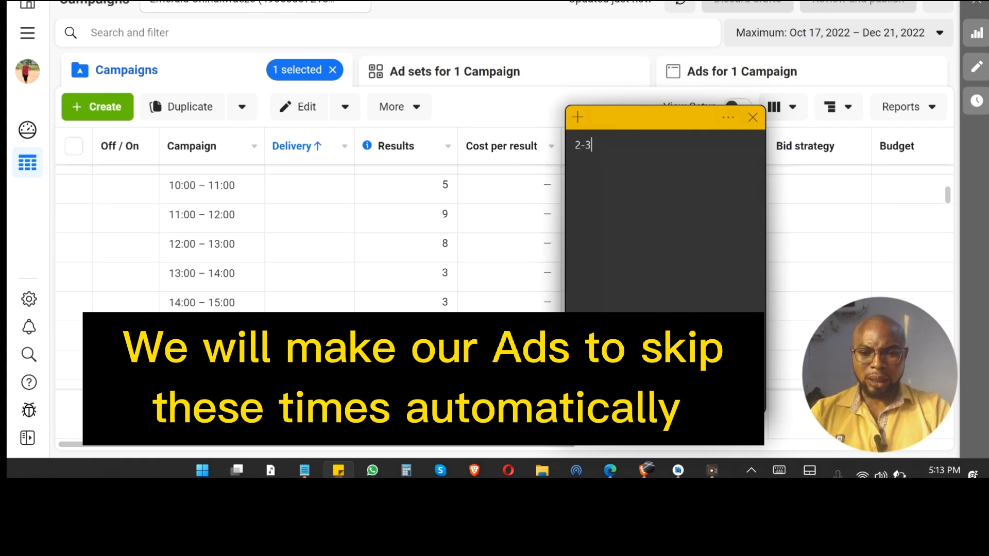
scroll(422, 320, "up", 2)
scroll(421, 320, "down", 4)
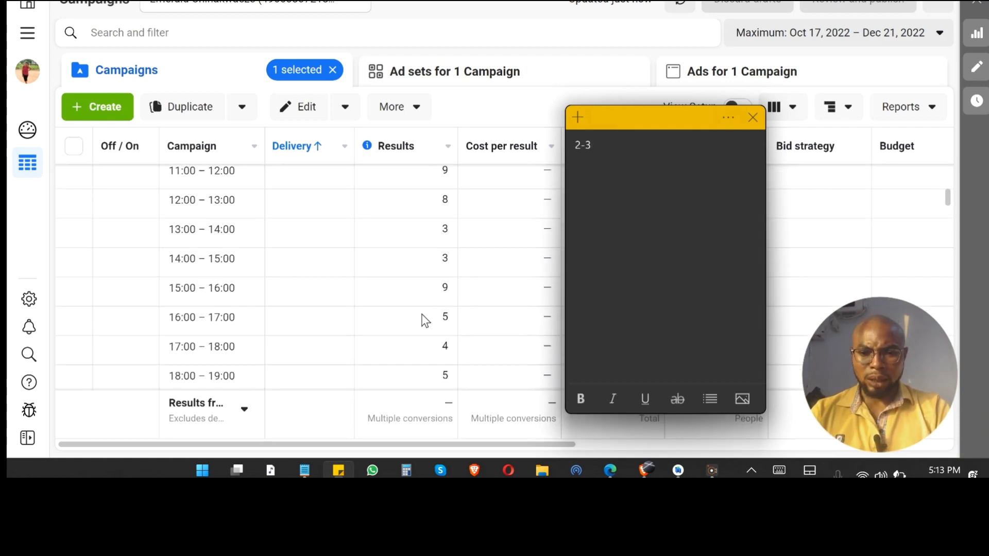
scroll(472, 270, "up", 3)
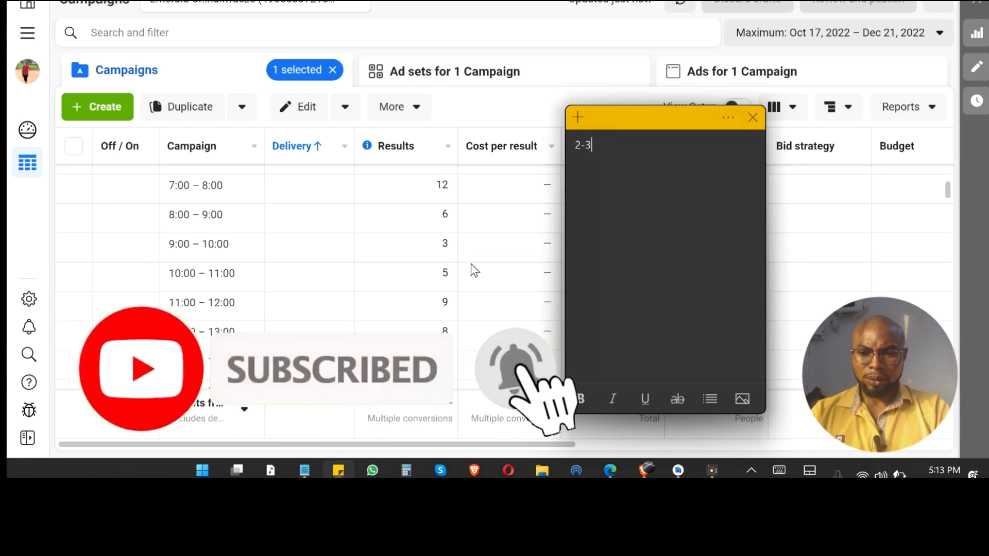
scroll(471, 263, "up", 4)
scroll(471, 264, "down", 2)
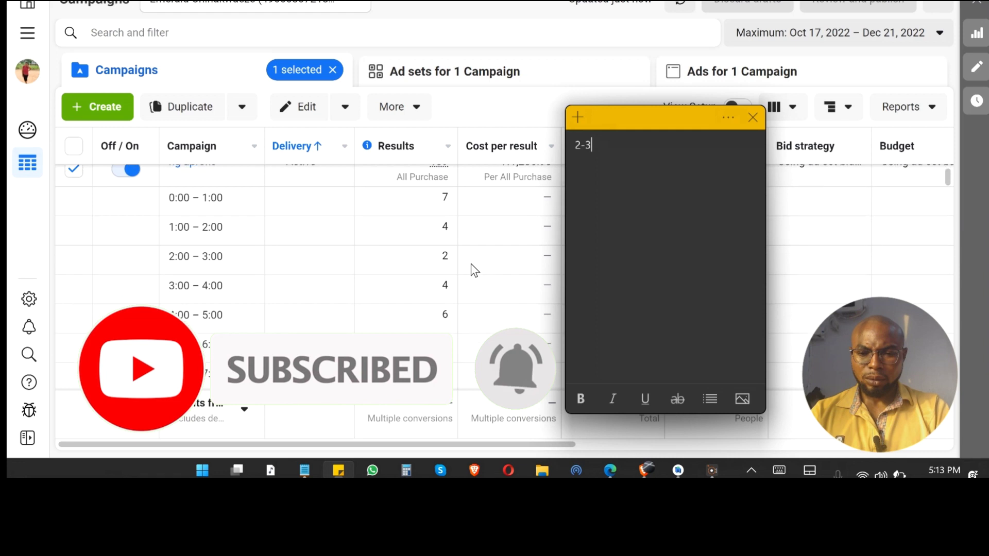
scroll(470, 264, "down", 3)
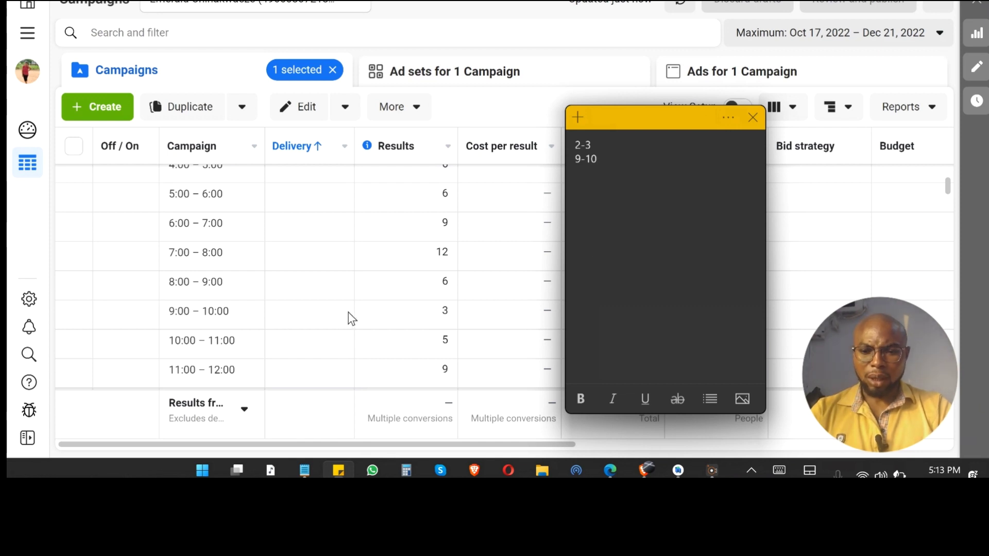
scroll(348, 312, "down", 3)
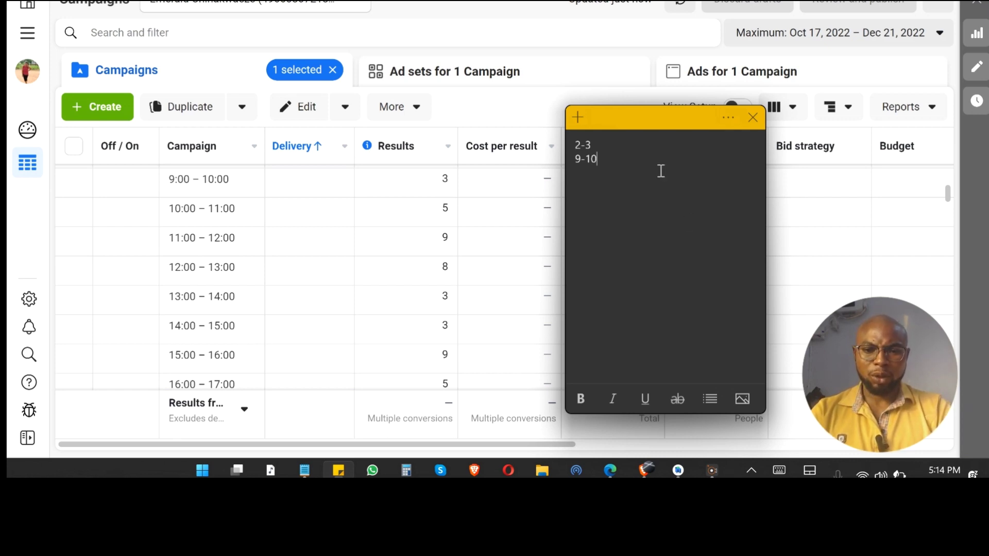
Add 1-3pm to the note and bring the campaign table back to front.
type("1")
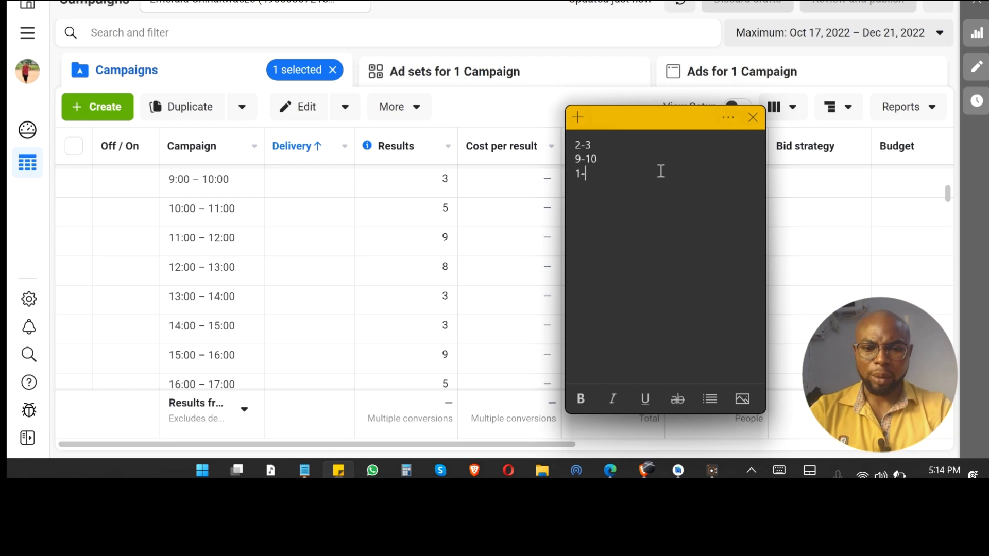
type("-3pm")
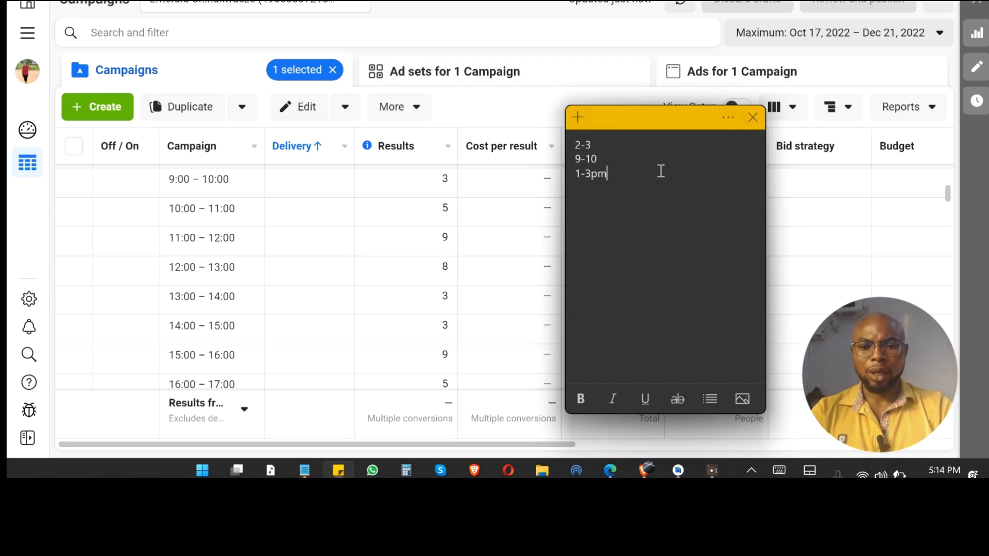
scroll(390, 319, "down", 1)
scroll(389, 319, "down", 4)
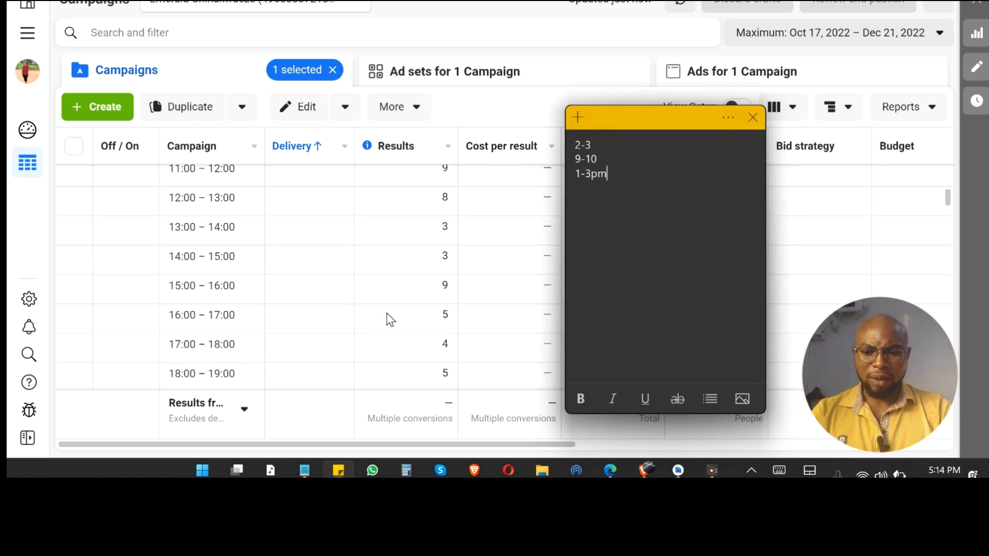
scroll(390, 319, "down", 4)
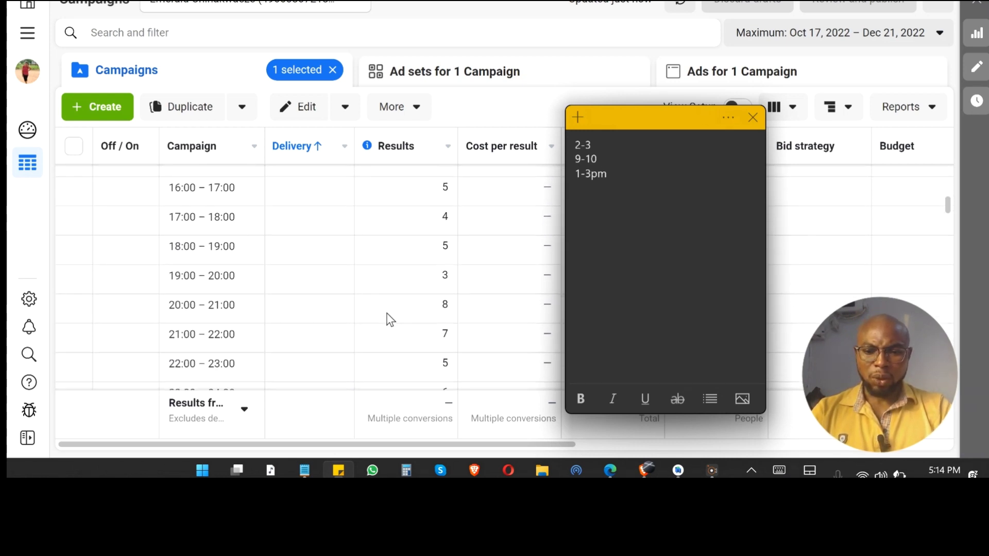
scroll(389, 319, "up", 8)
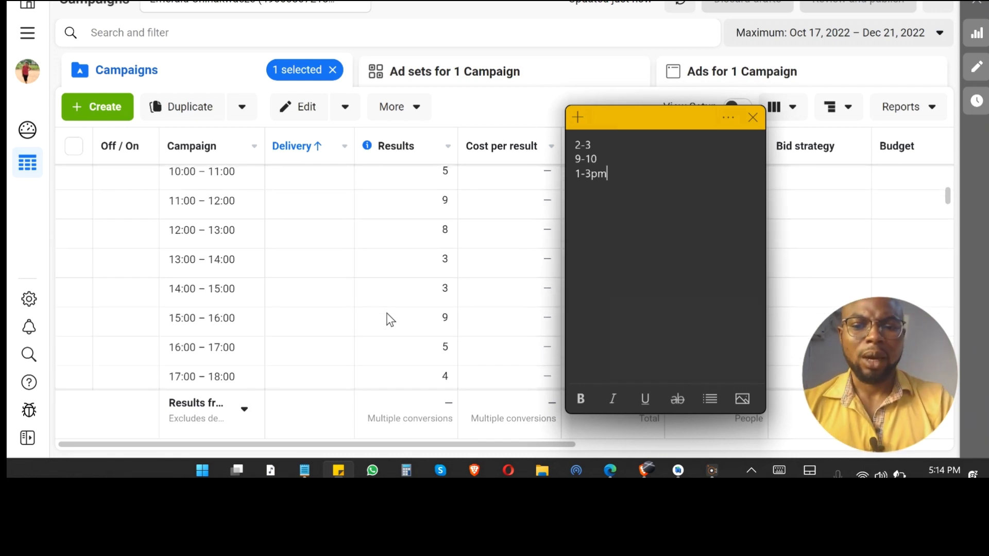
scroll(390, 319, "up", 10)
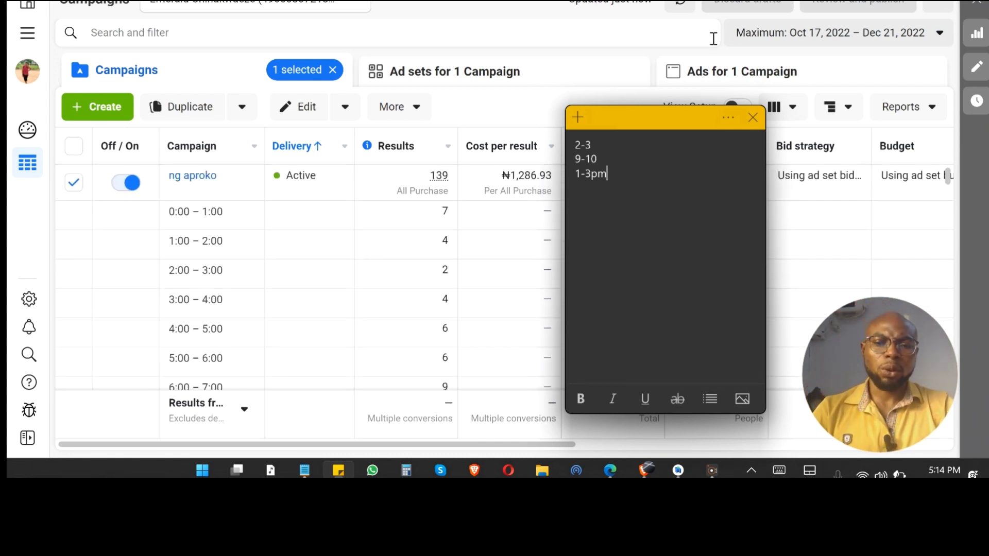
left_click(165, 75)
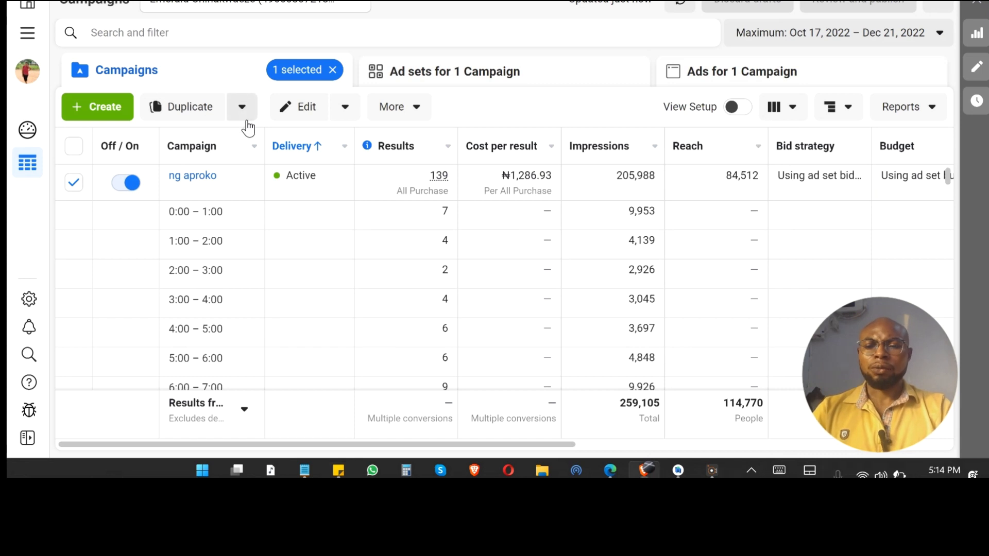
Create a new campaign with the Traffic objective.
left_click(93, 107)
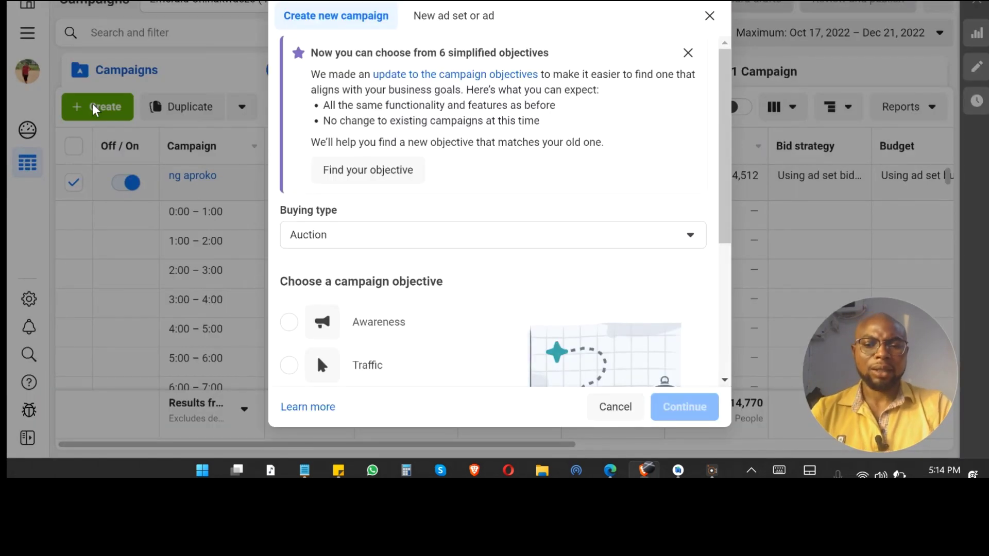
scroll(481, 281, "down", 5)
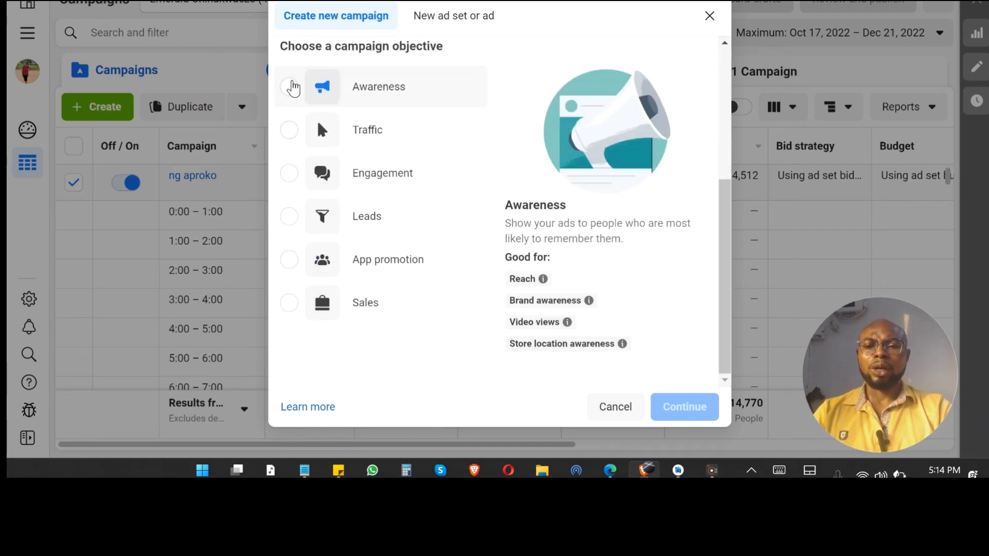
left_click(291, 131)
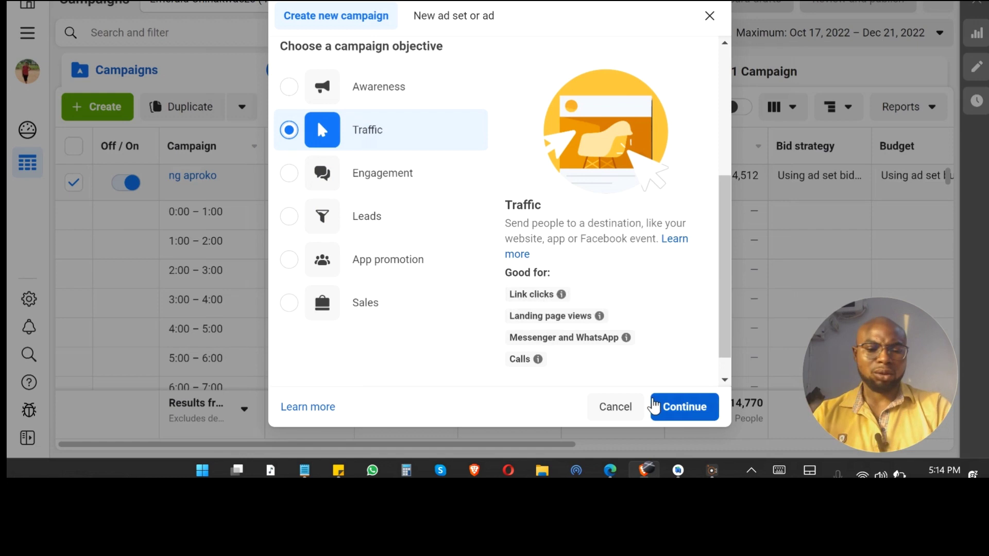
left_click(687, 412)
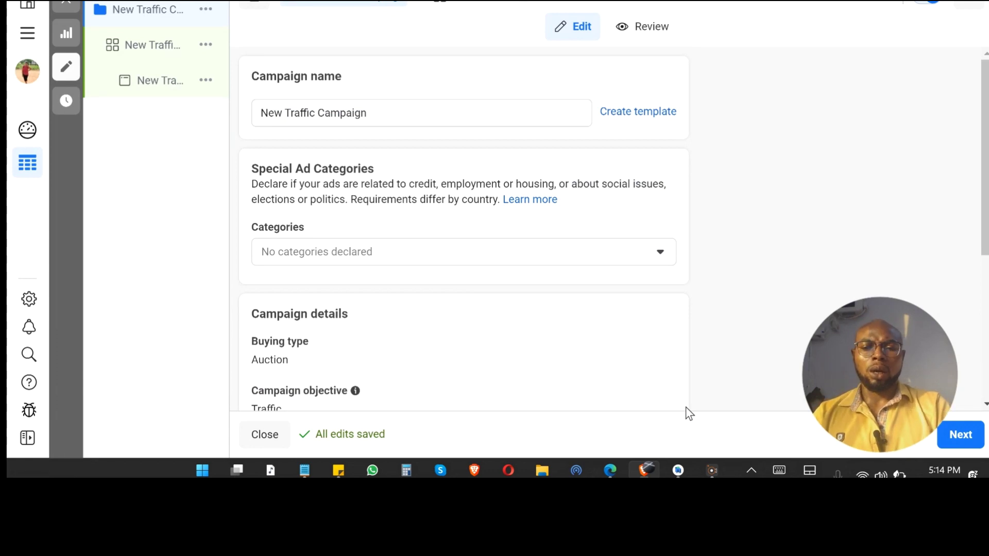
scroll(636, 366, "down", 5)
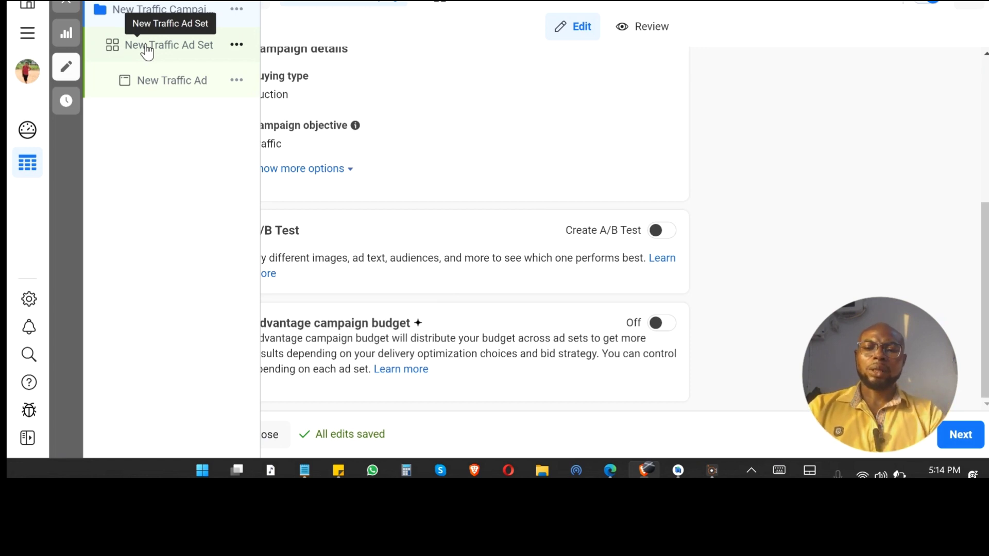
In New Traffic Ad Set, expand the extra Schedule options to show Ad scheduling.
left_click(147, 49)
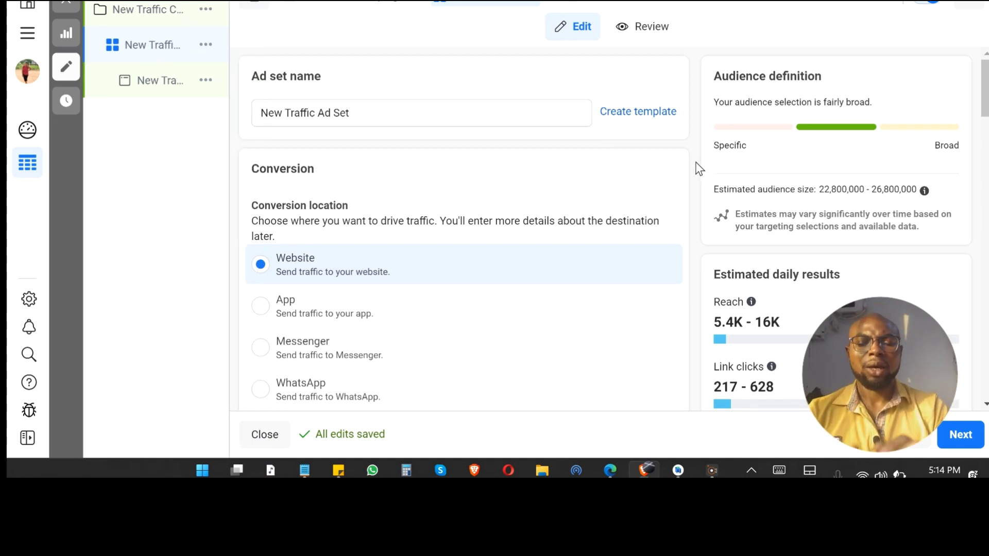
scroll(695, 162, "down", 6)
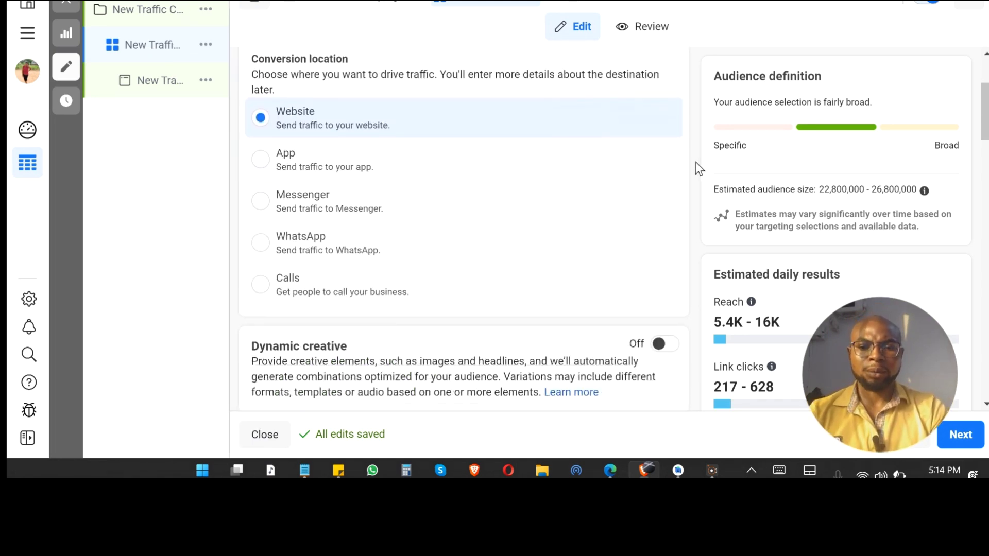
scroll(695, 162, "down", 5)
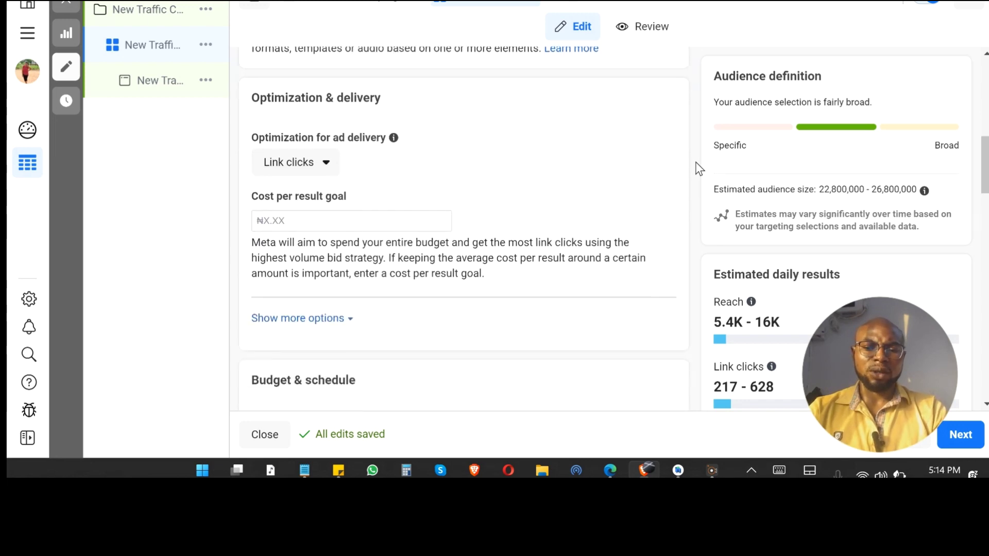
scroll(695, 161, "down", 4)
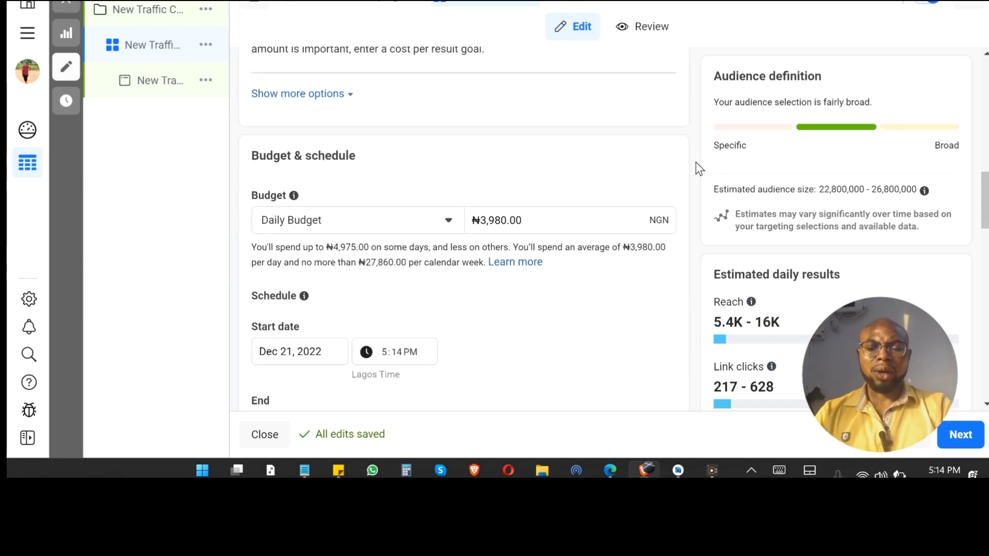
scroll(695, 161, "down", 1)
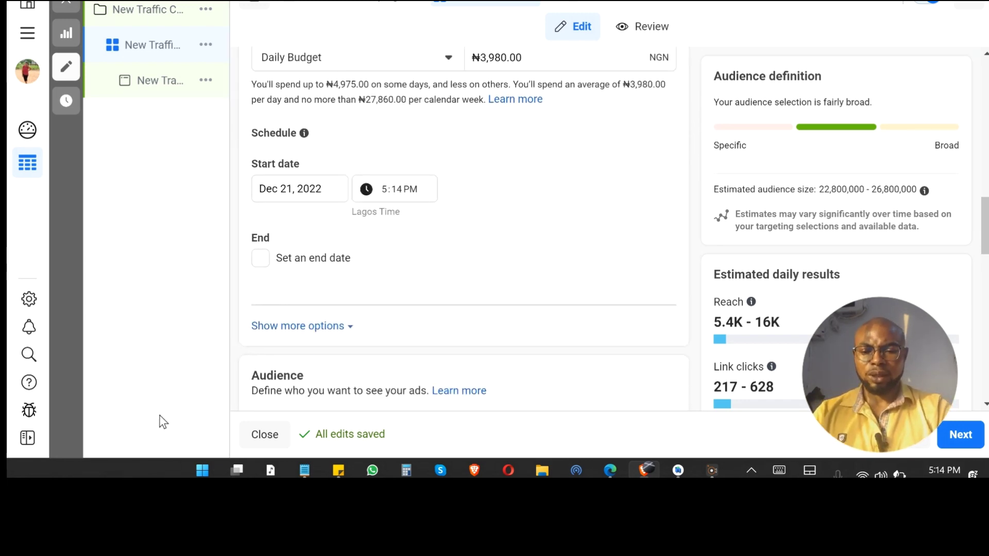
left_click(330, 327)
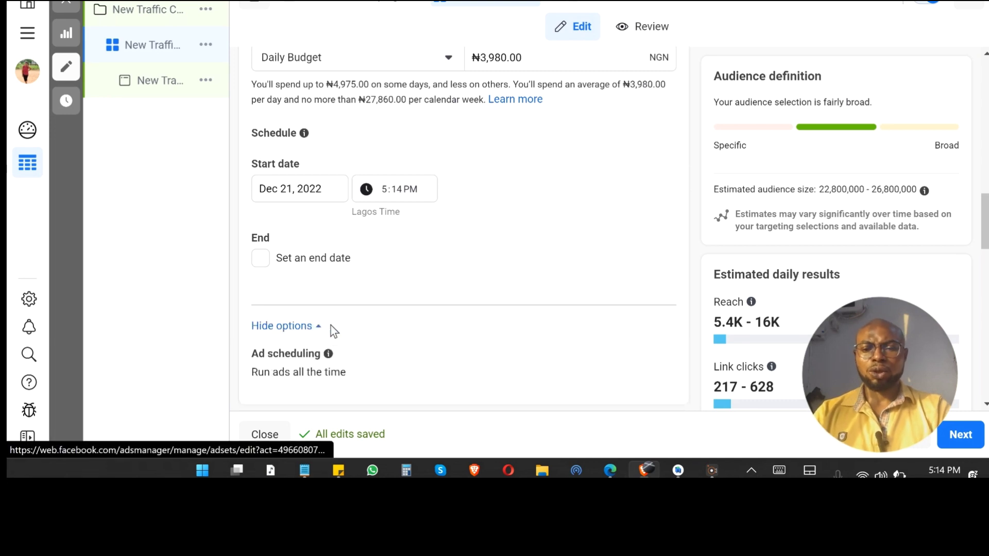
scroll(332, 330, "down", 1)
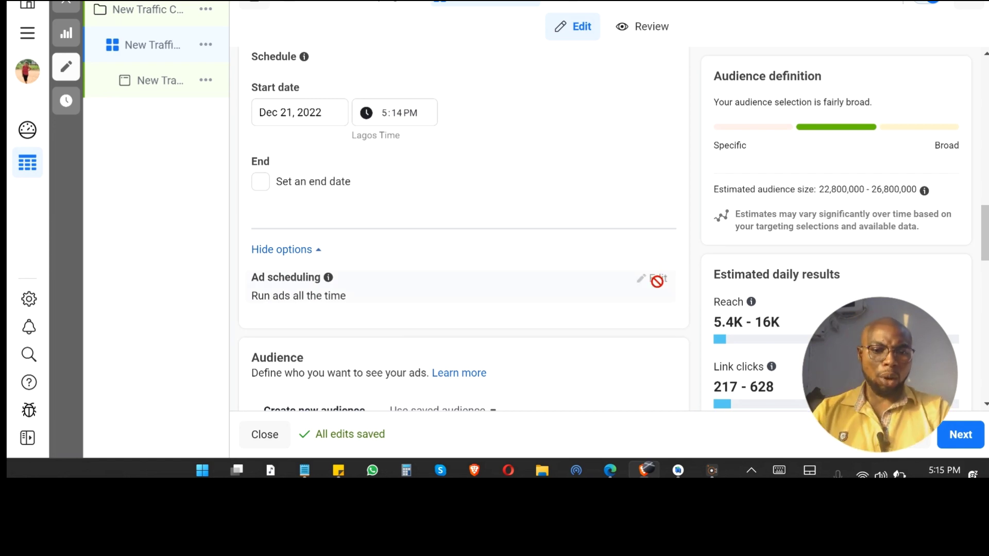
mouse_move(656, 279)
scroll(659, 280, "up", 1)
scroll(658, 280, "up", 3)
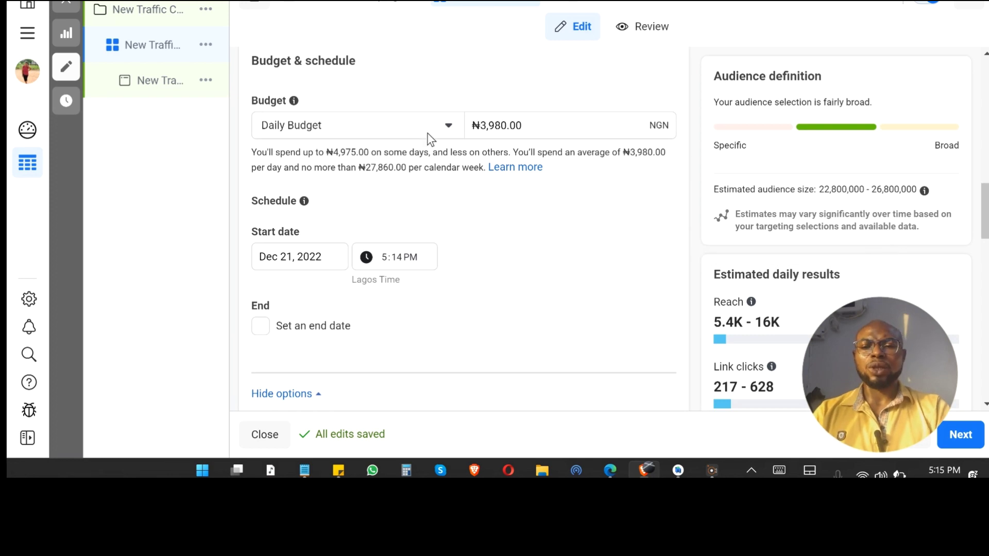
Switch to a Lifetime budget and set the end date to May 19, 2023.
left_click(428, 128)
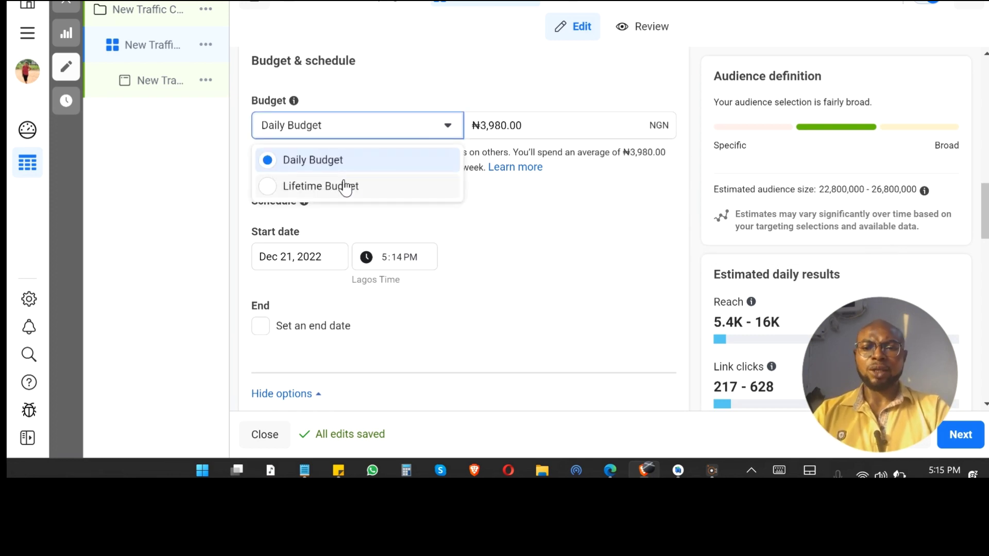
left_click(347, 185)
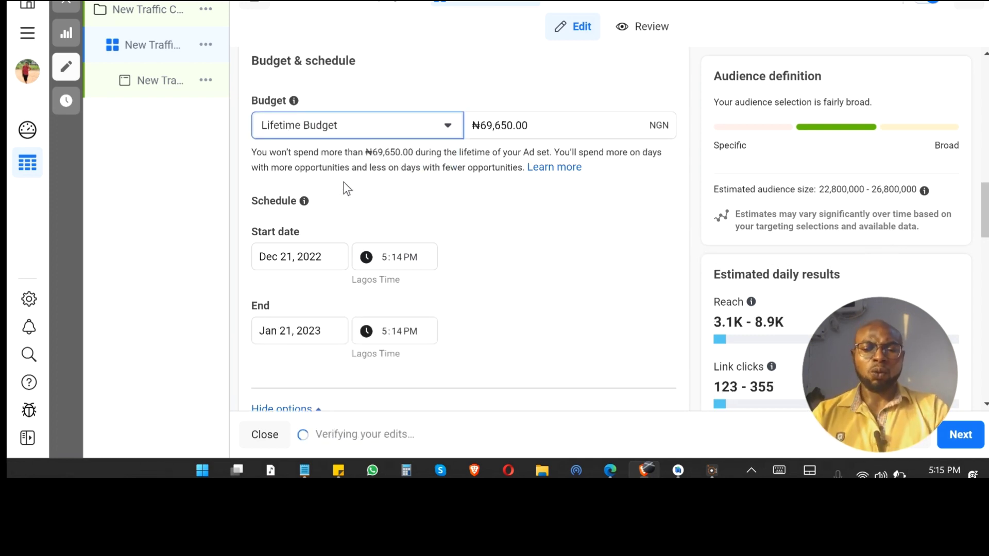
scroll(344, 184, "down", 3)
mouse_move(543, 320)
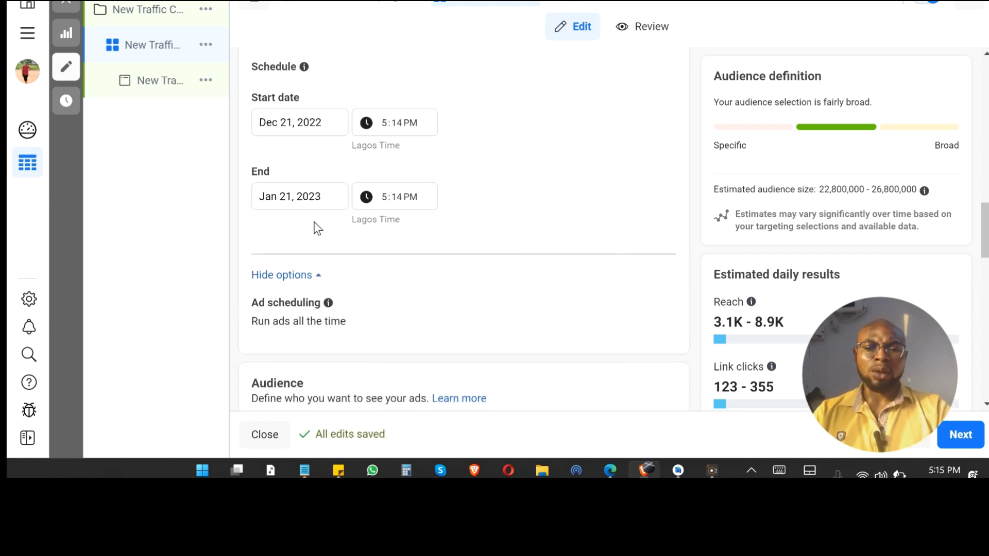
left_click(295, 198)
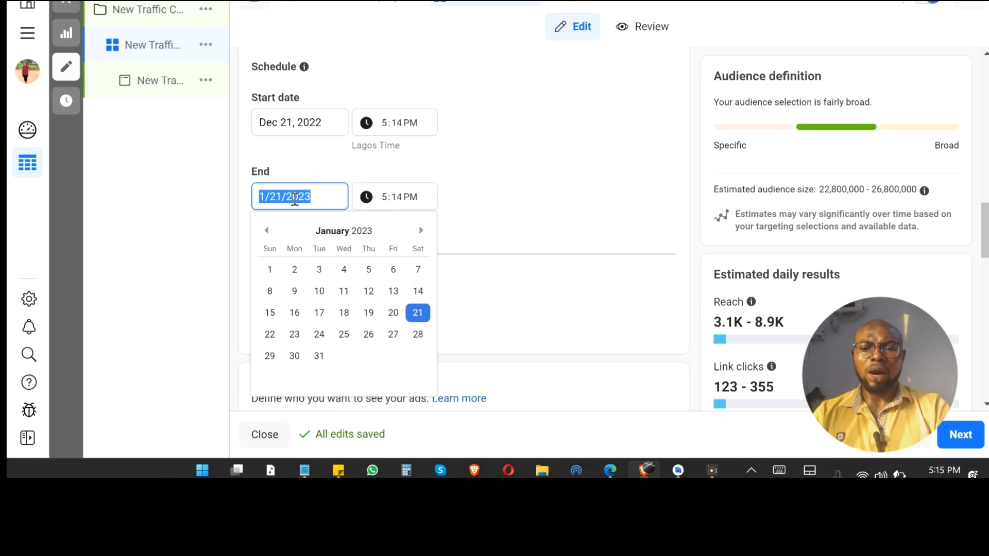
left_click(418, 233)
left_click(418, 232)
left_click(418, 233)
left_click(418, 233)
left_click(400, 313)
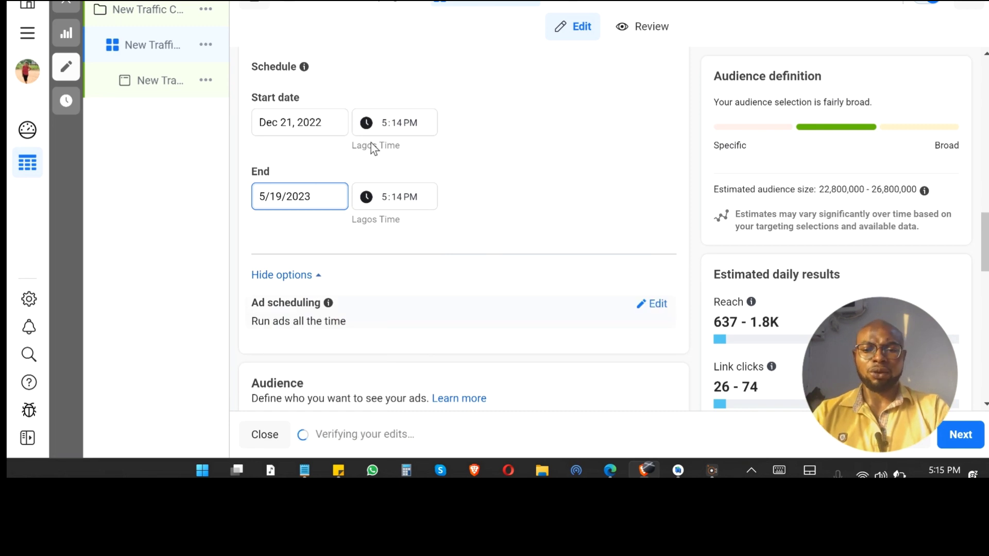
Toggle the budget to Daily and back to the ₦69,650.00 Lifetime budget.
scroll(503, 160, "up", 2)
scroll(502, 164, "up", 1)
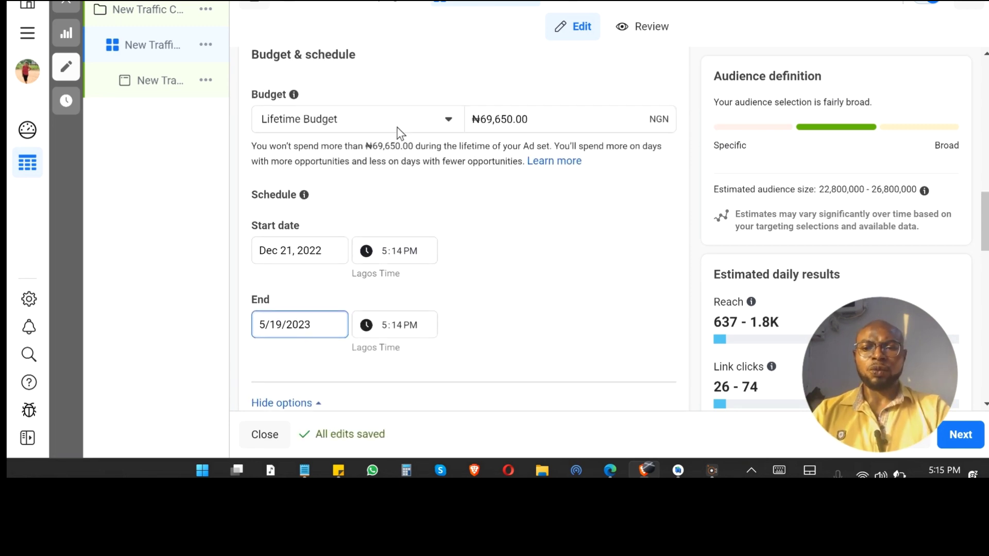
left_click(389, 123)
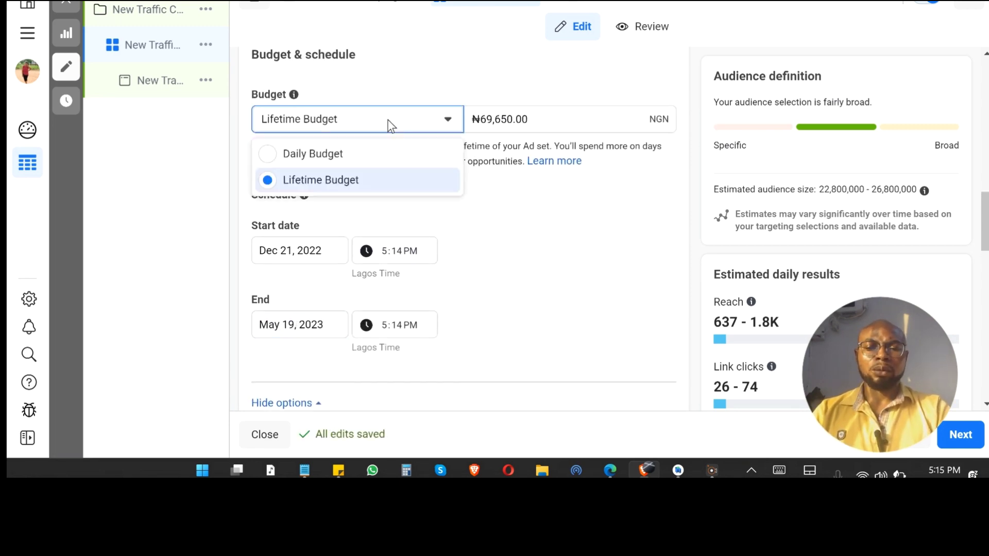
left_click(368, 155)
scroll(548, 255, "down", 3)
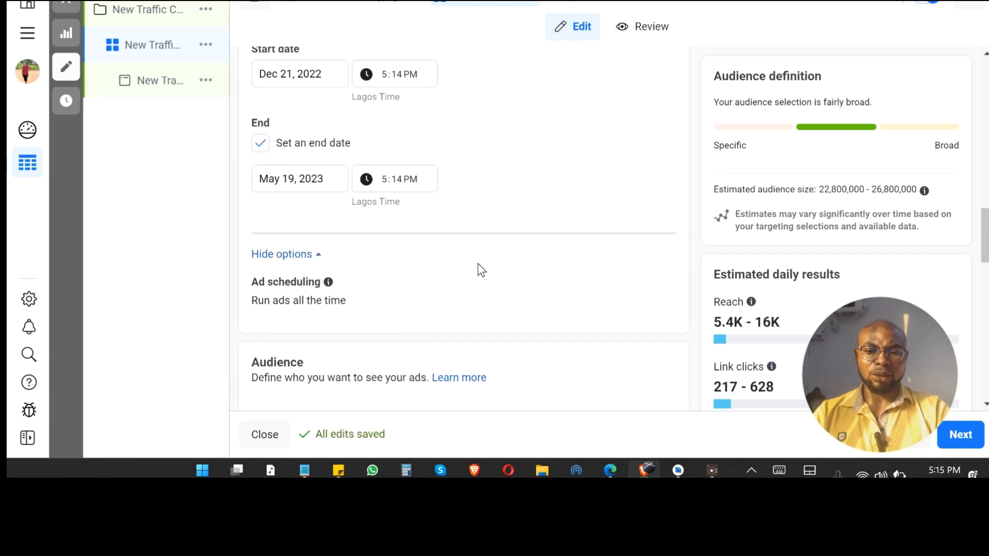
scroll(477, 263, "up", 4)
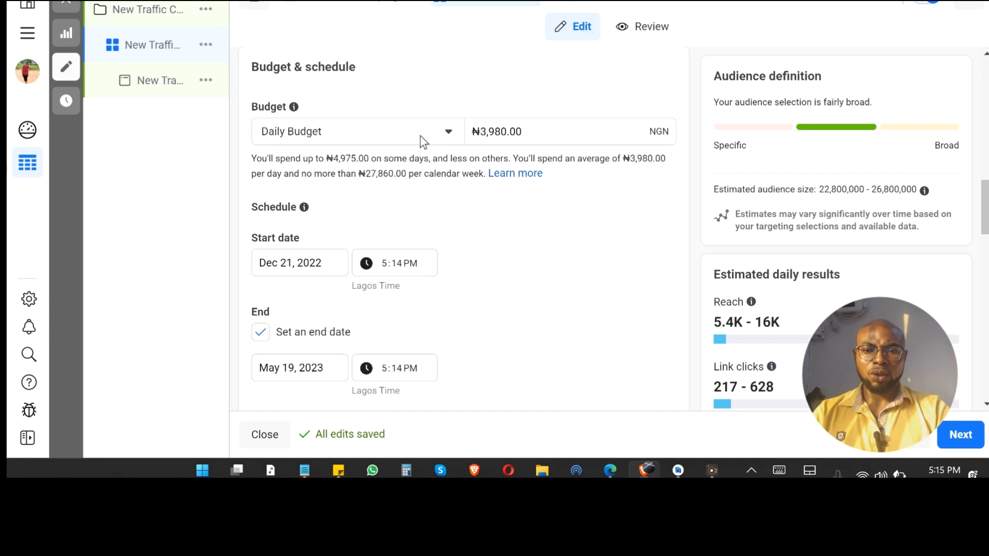
left_click(421, 140)
left_click(349, 195)
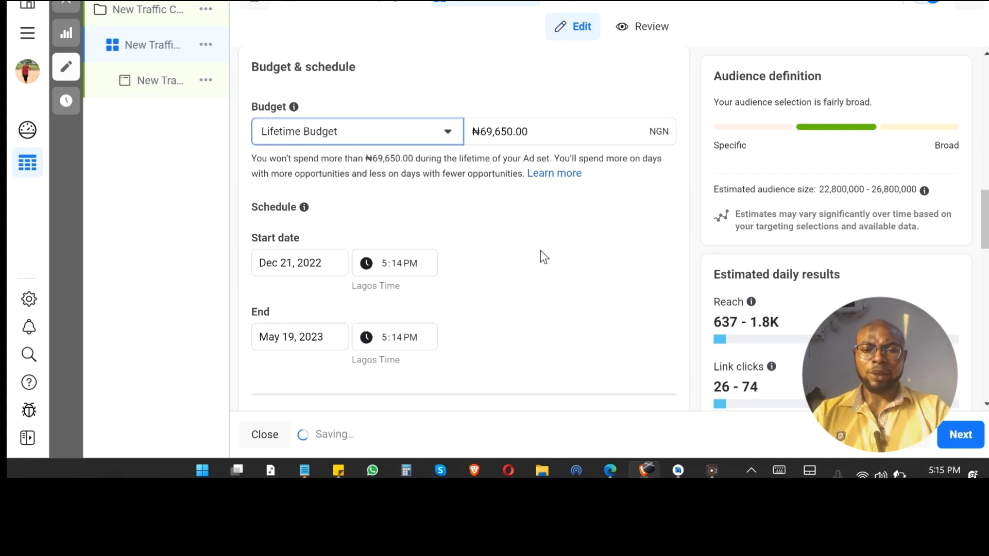
scroll(655, 267, "down", 4)
scroll(656, 267, "down", 1)
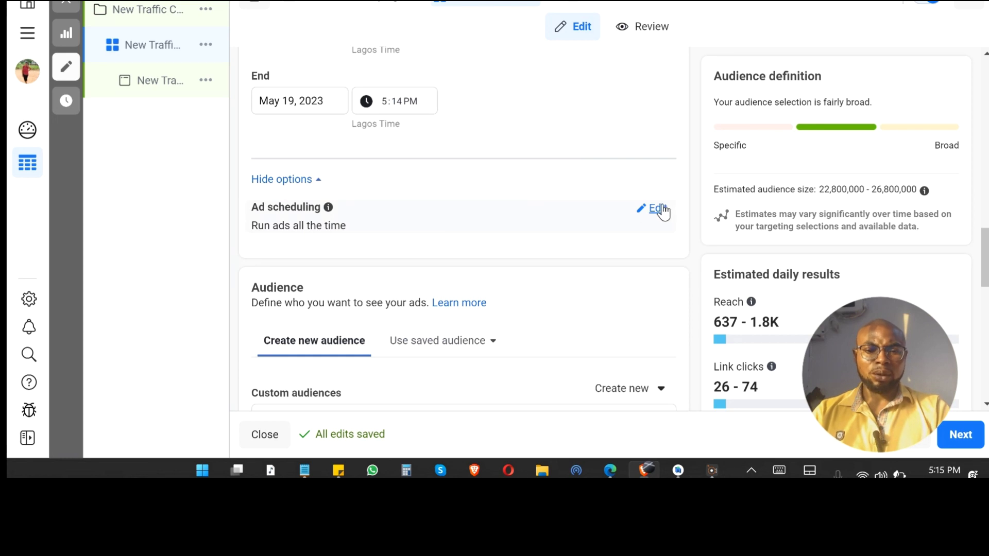
Turn on 'Run ads on a schedule' and place the times sticky note beside the grid.
left_click(658, 209)
scroll(662, 204, "down", 2)
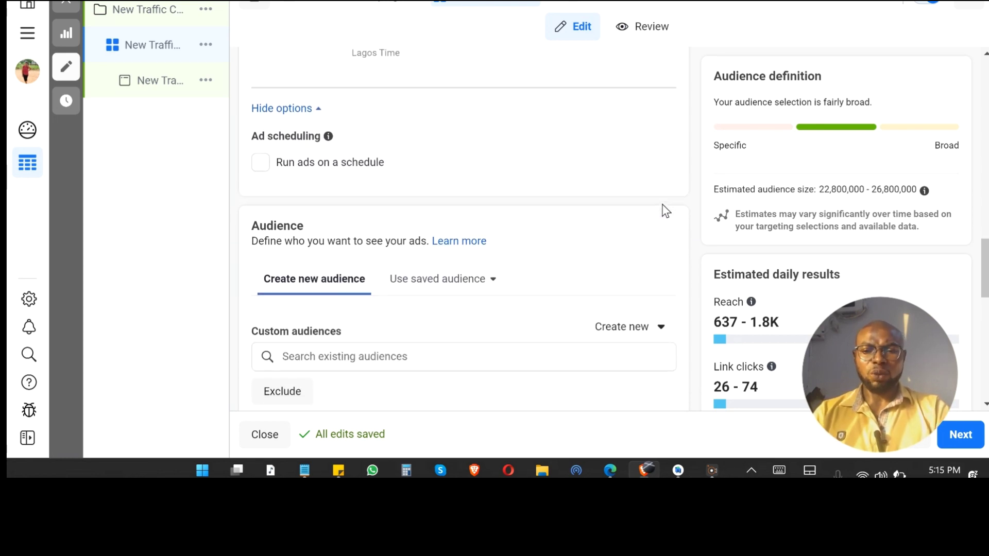
left_click(260, 158)
scroll(259, 159, "down", 2)
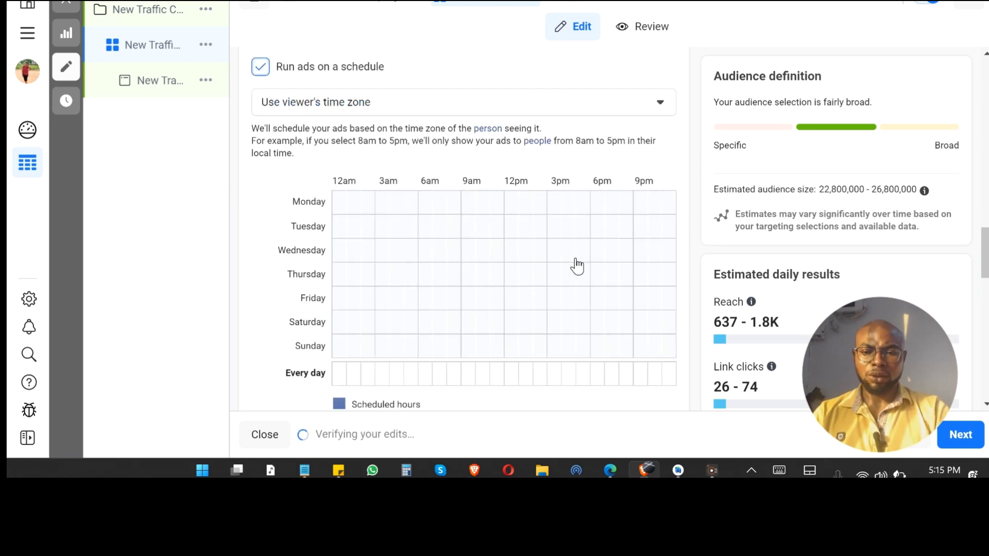
scroll(577, 265, "down", 1)
scroll(577, 265, "down", 1)
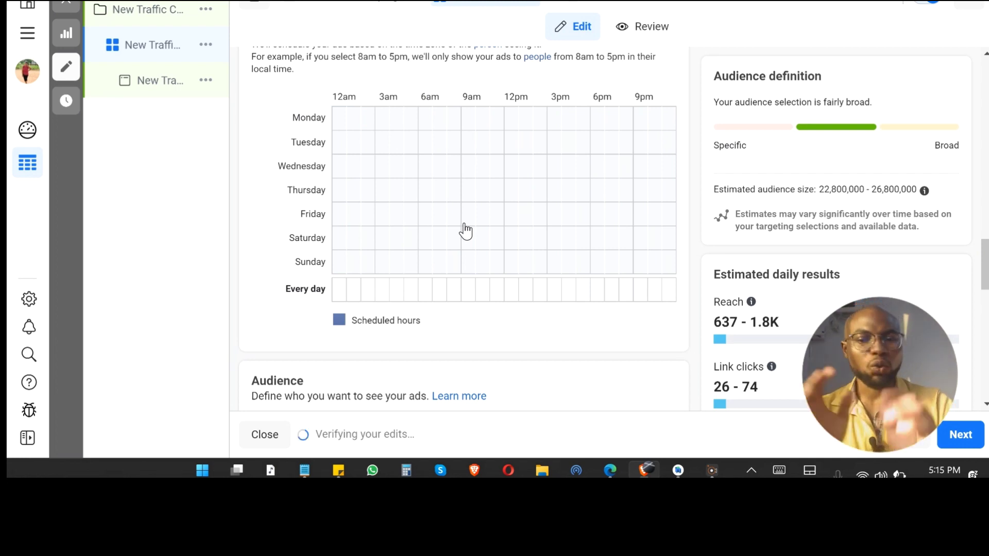
left_click(338, 470)
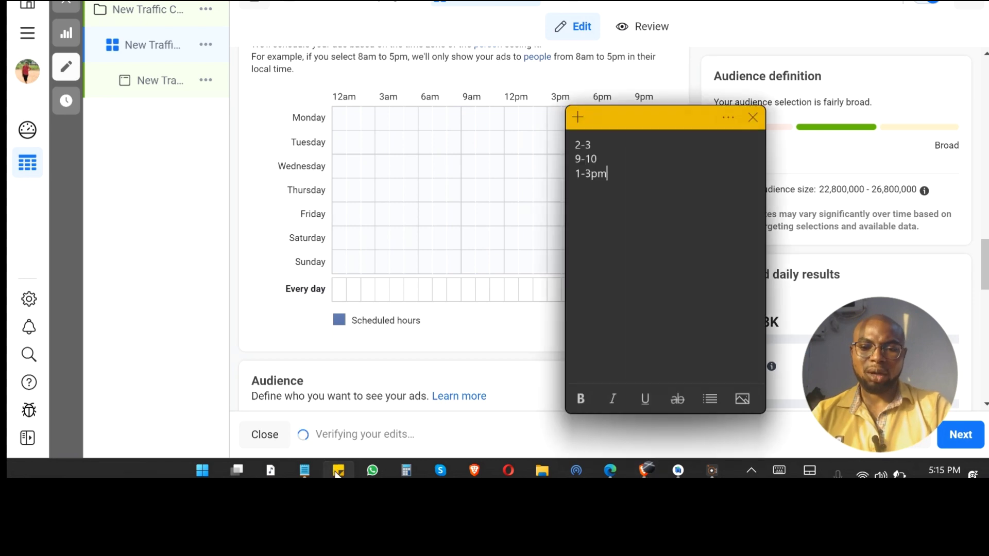
left_click_drag(670, 127, 799, 58)
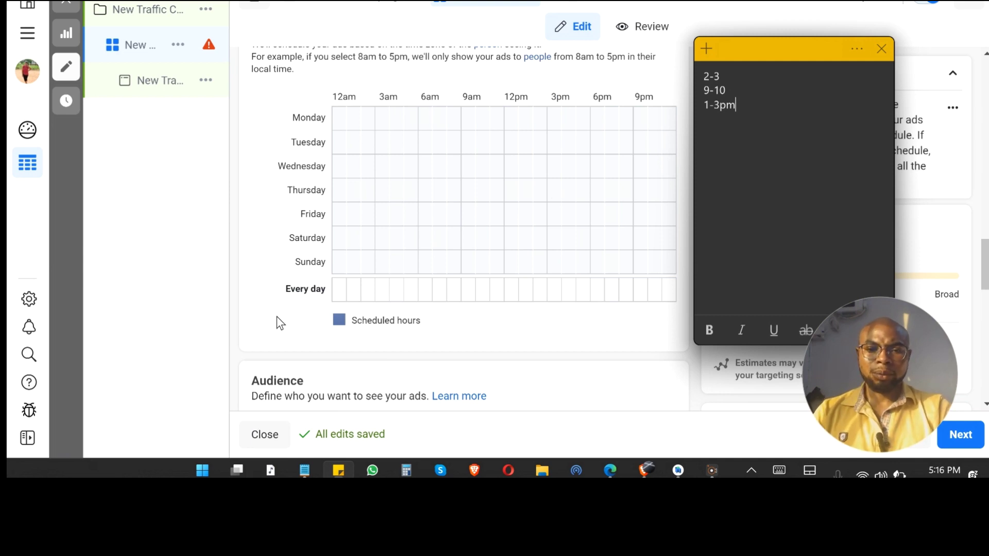
Mark Monday's 2am and 3am hours in the ad schedule grid.
left_click(371, 125)
left_click(370, 123)
left_click(383, 125)
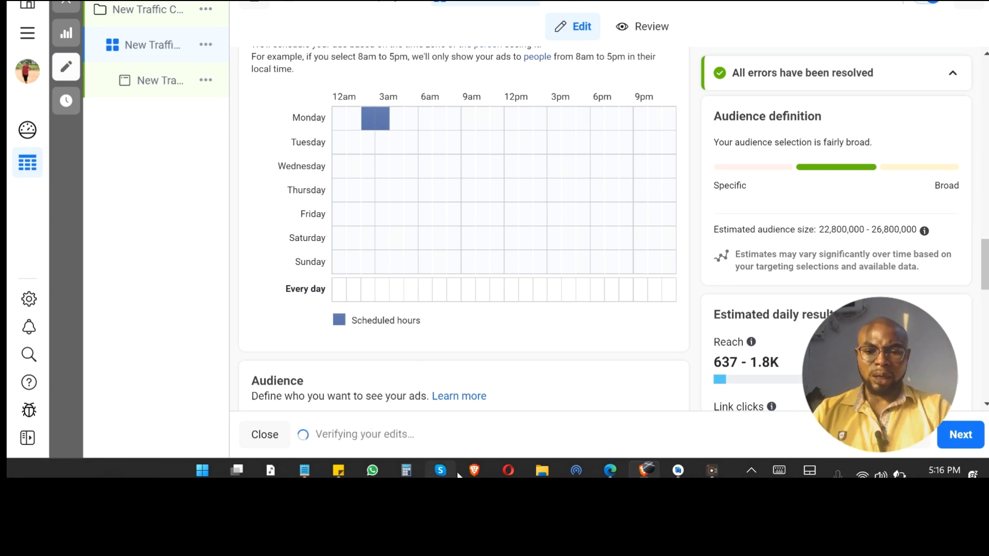
left_click(338, 470)
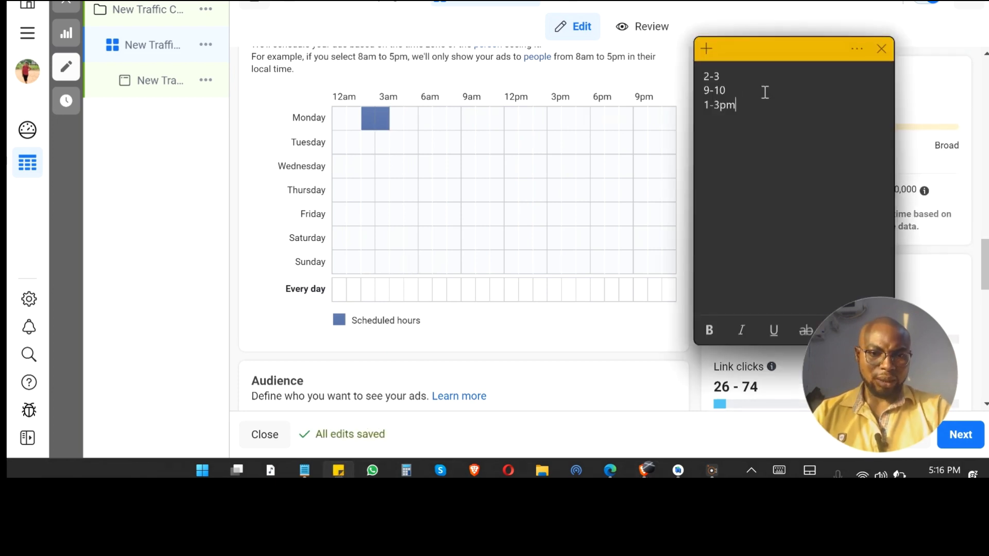
Add Monday's 9am–10am block and the 1pm–3pm afternoon block.
left_click(470, 123)
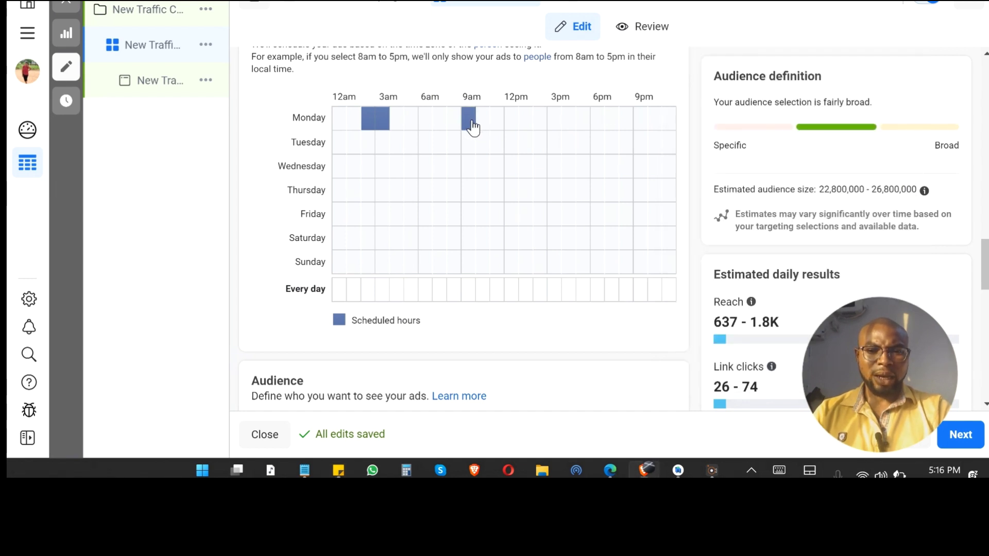
left_click(480, 123)
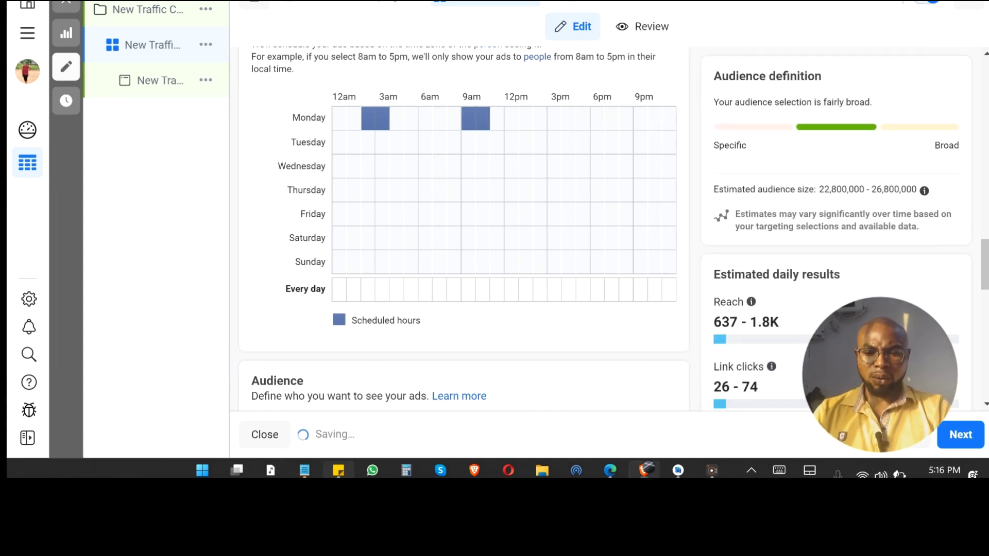
left_click(337, 470)
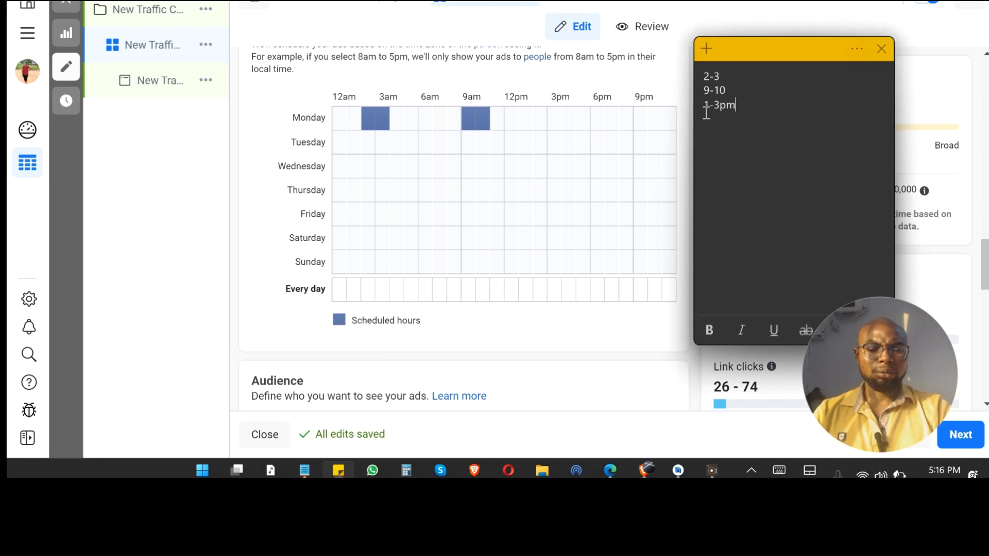
left_click(526, 123)
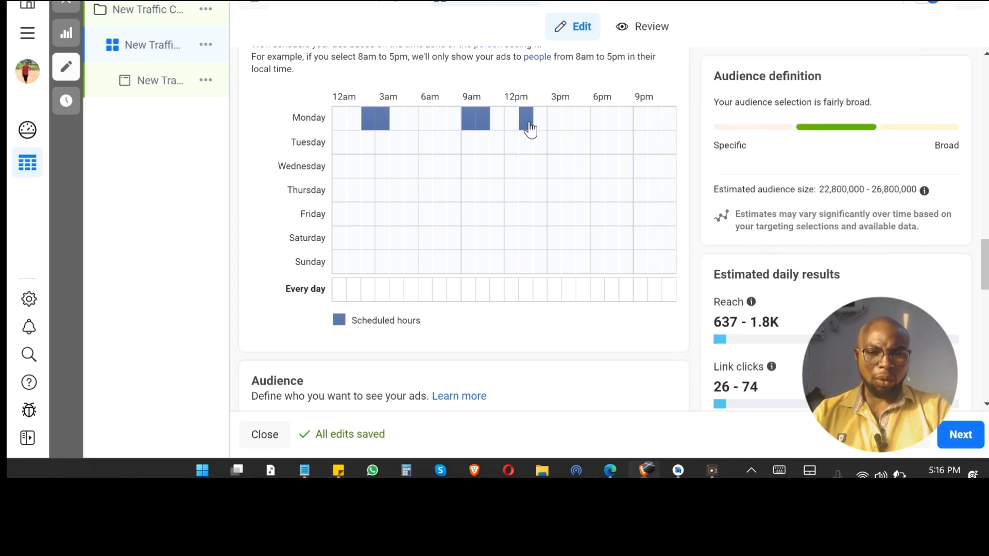
left_click(554, 125)
left_click(540, 123)
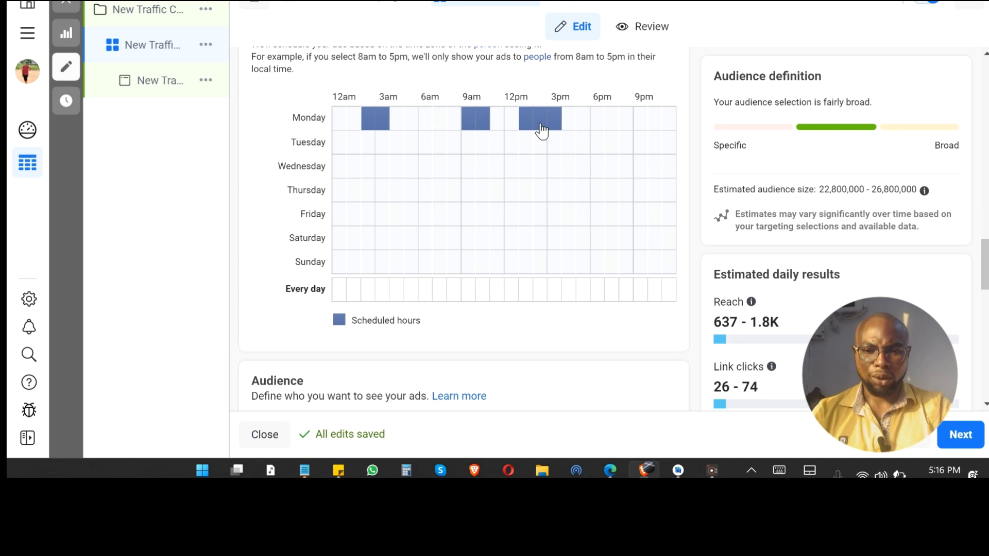
Clear the stray Wednesday 12am, Friday 12am and Friday 4am cells.
left_click(339, 166)
left_click(340, 214)
left_click(397, 215)
left_click(339, 214)
left_click(339, 166)
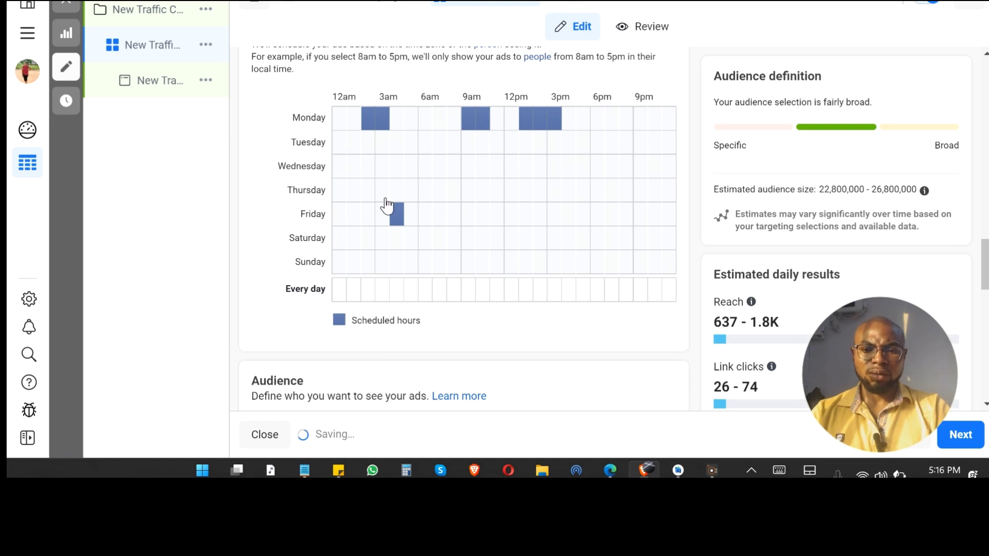
left_click(397, 215)
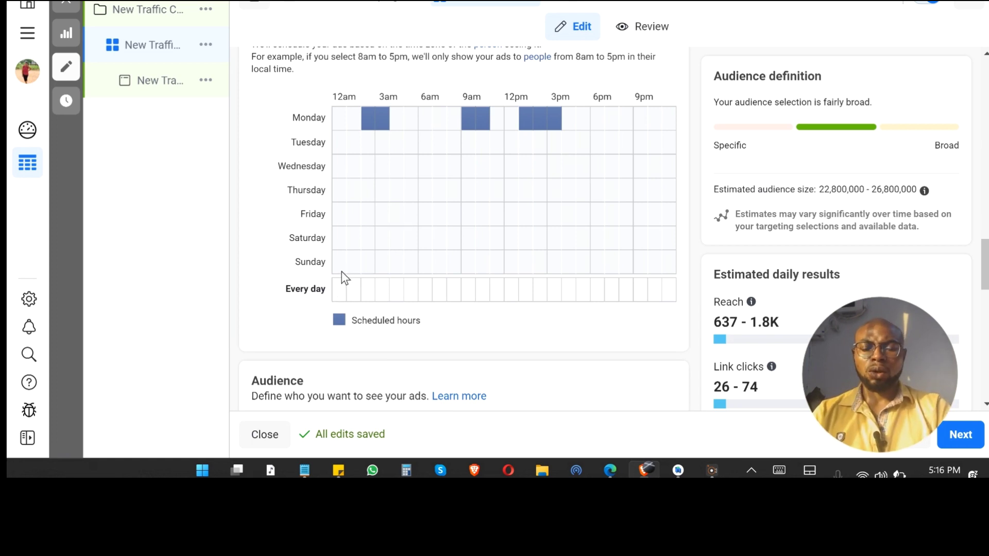
Add 12am and 1am to every day and remove Monday's 2am and 3am slots.
left_click(341, 189)
left_click(343, 200)
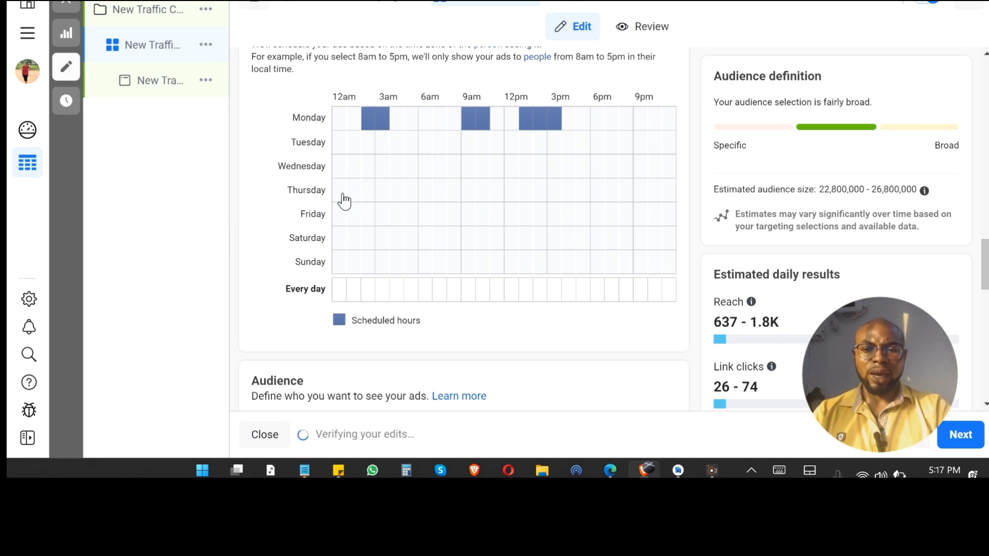
left_click(340, 292)
left_click(355, 298)
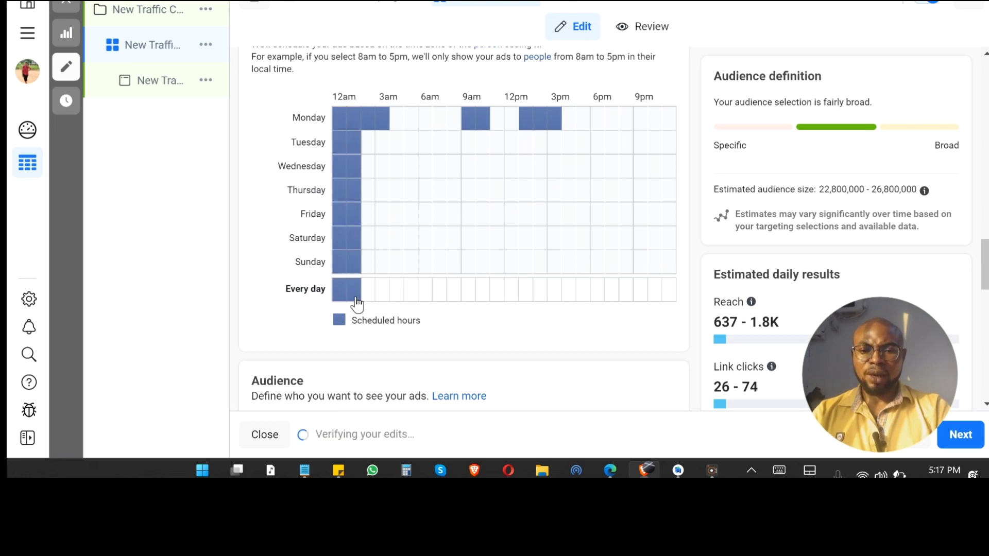
left_click(369, 122)
left_click(381, 123)
Fill every day from 4am through 8am and adjust the 9am–10am columns.
left_click(399, 296)
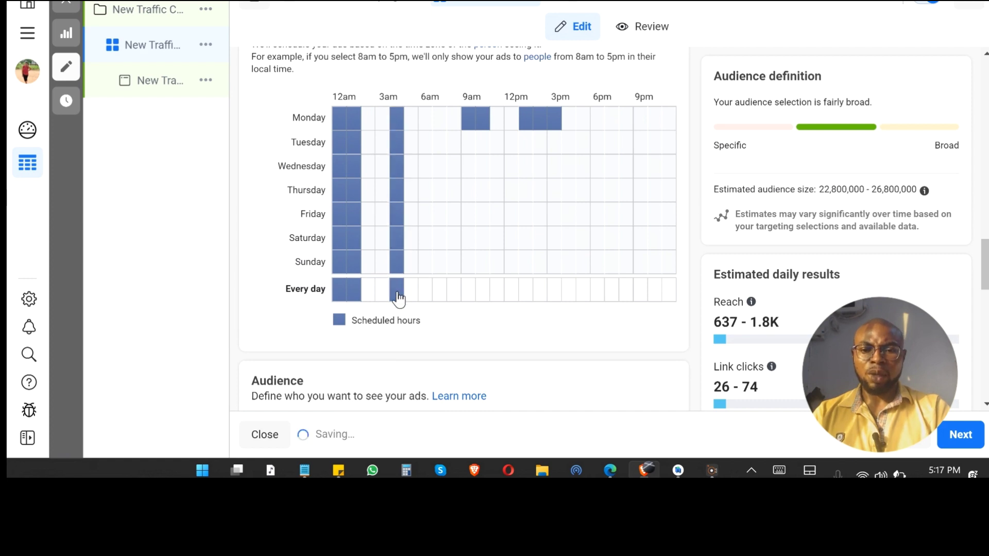
left_click(411, 296)
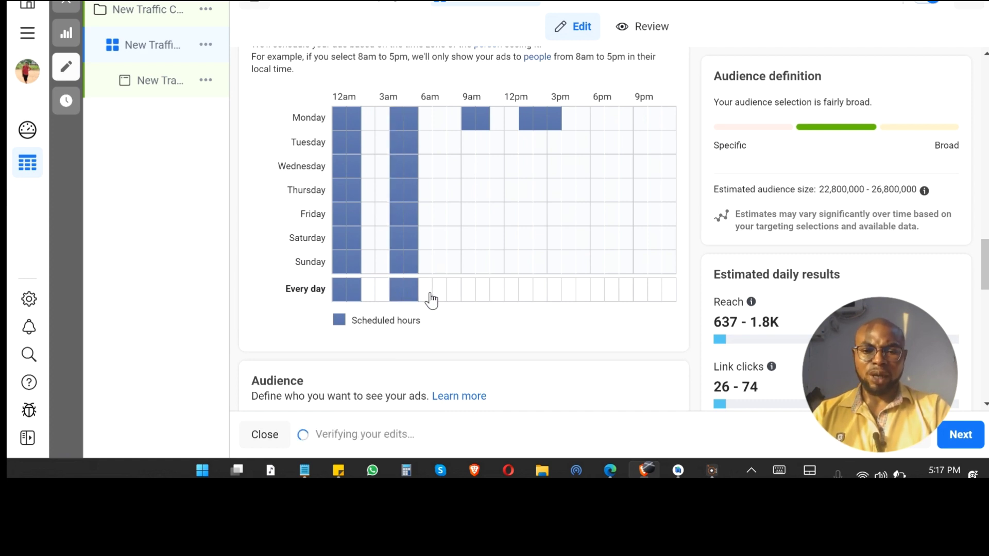
left_click(425, 296)
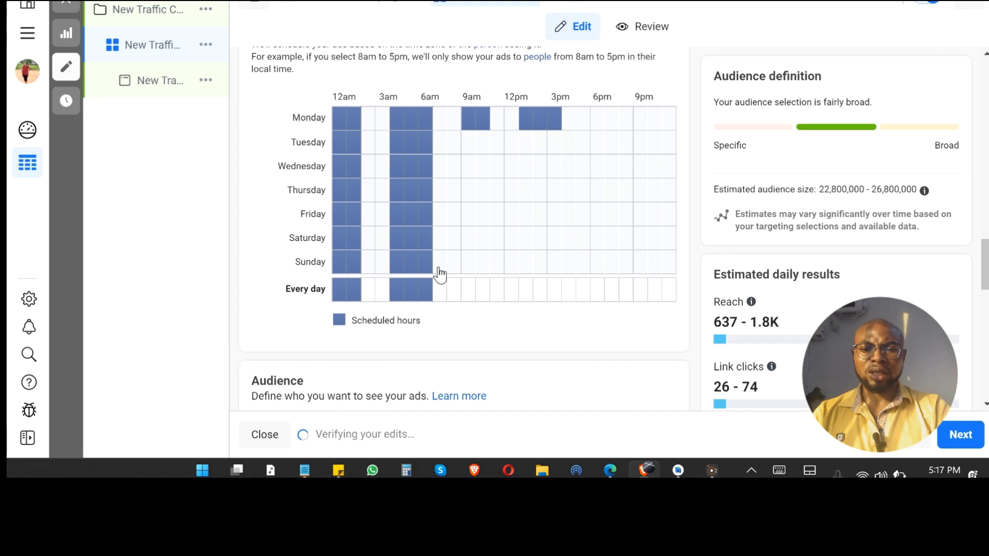
left_click(441, 295)
left_click(452, 296)
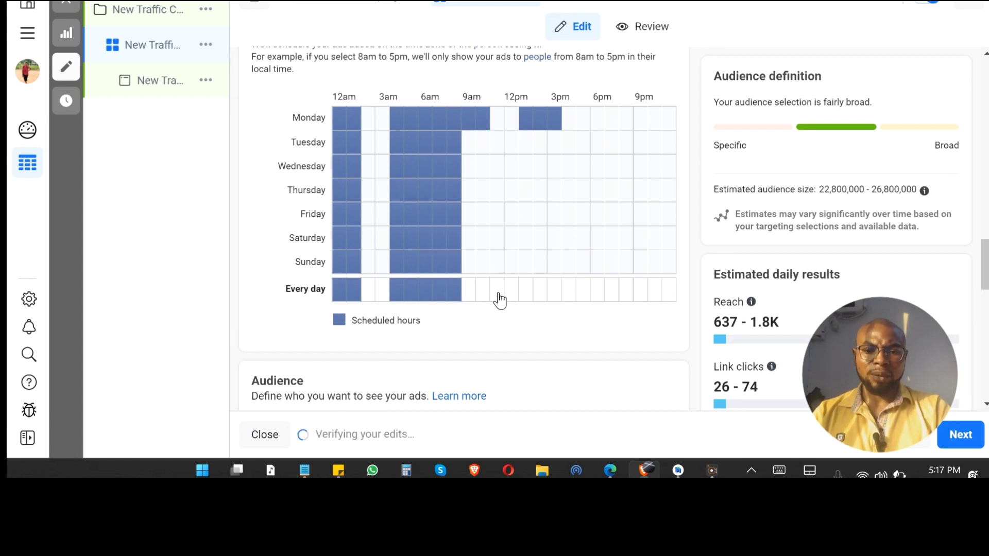
left_click(498, 296)
left_click(469, 296)
left_click(470, 297)
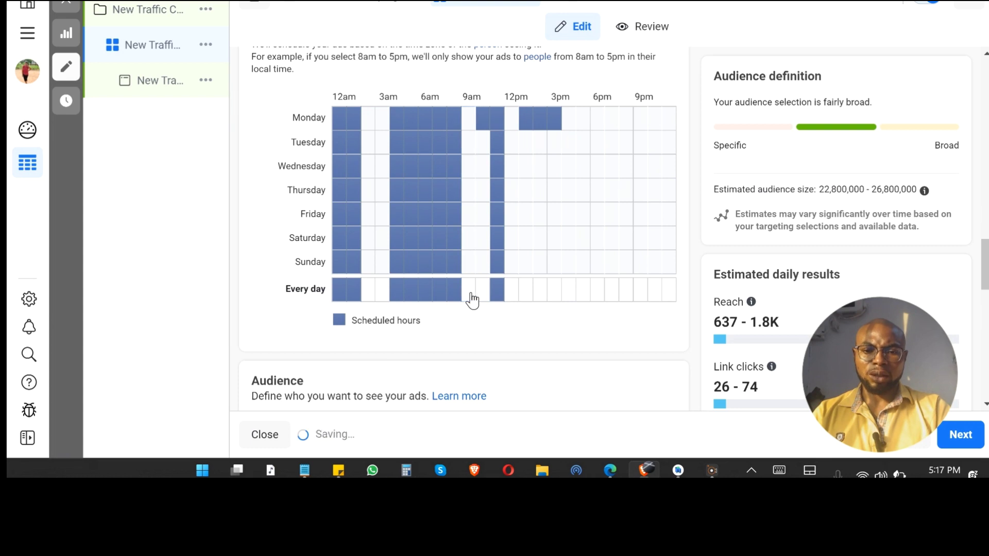
left_click(481, 295)
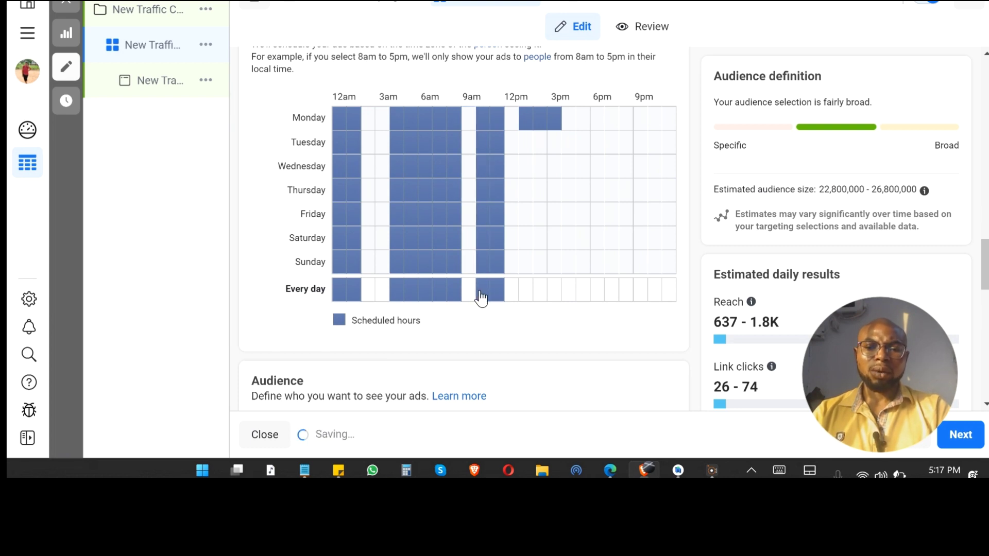
left_click(481, 298)
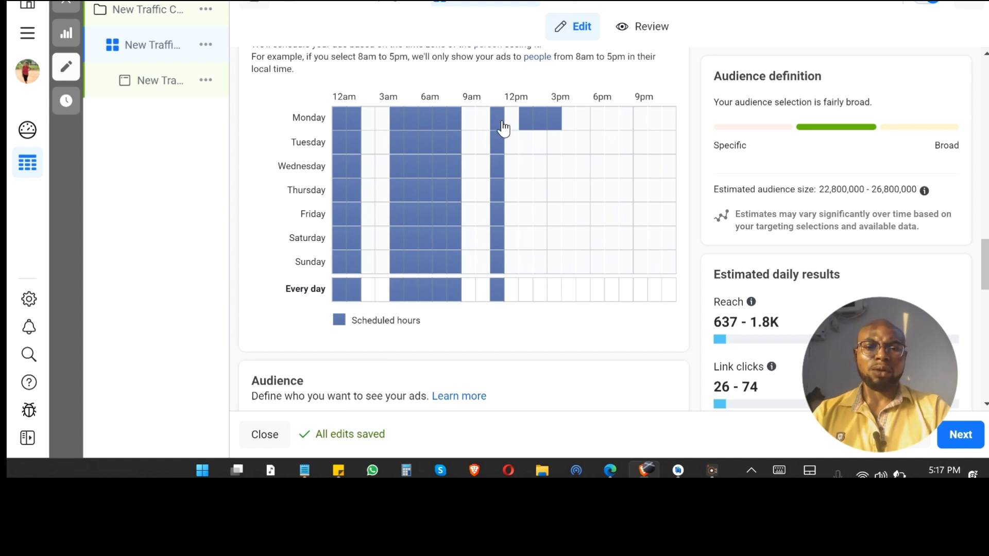
Add 12pm and 3pm through 11:30pm to every day, clearing Monday's early afternoon.
left_click(515, 297)
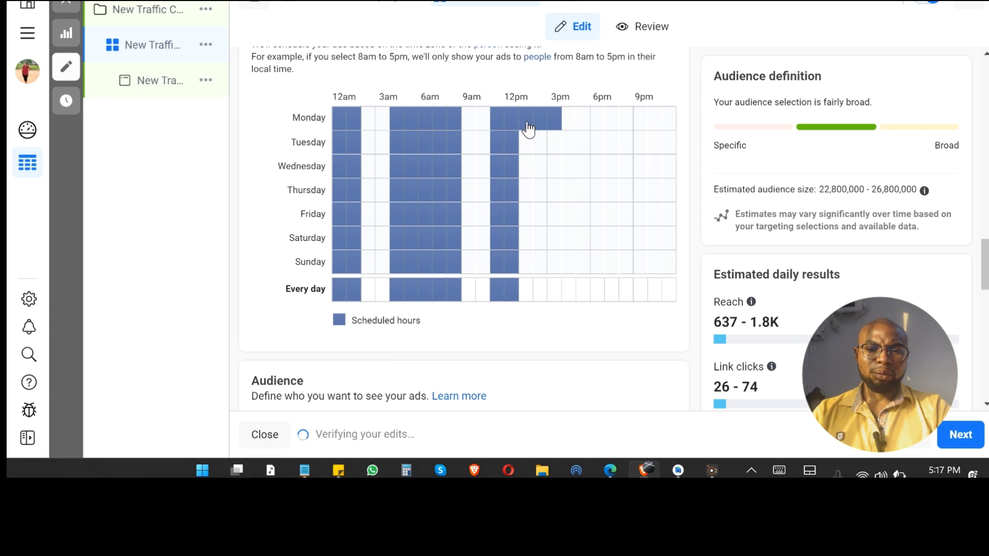
left_click_drag(528, 128, 555, 129)
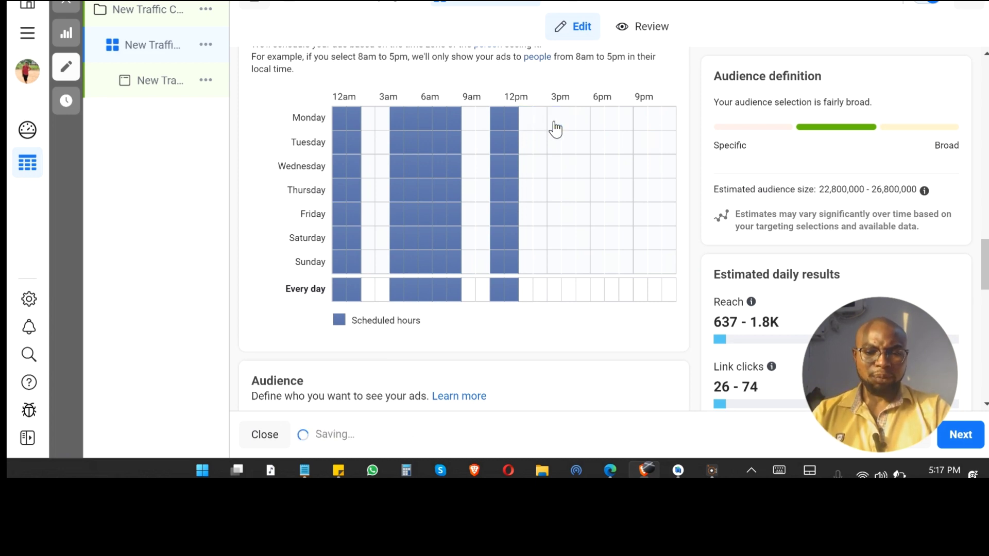
left_click(570, 297)
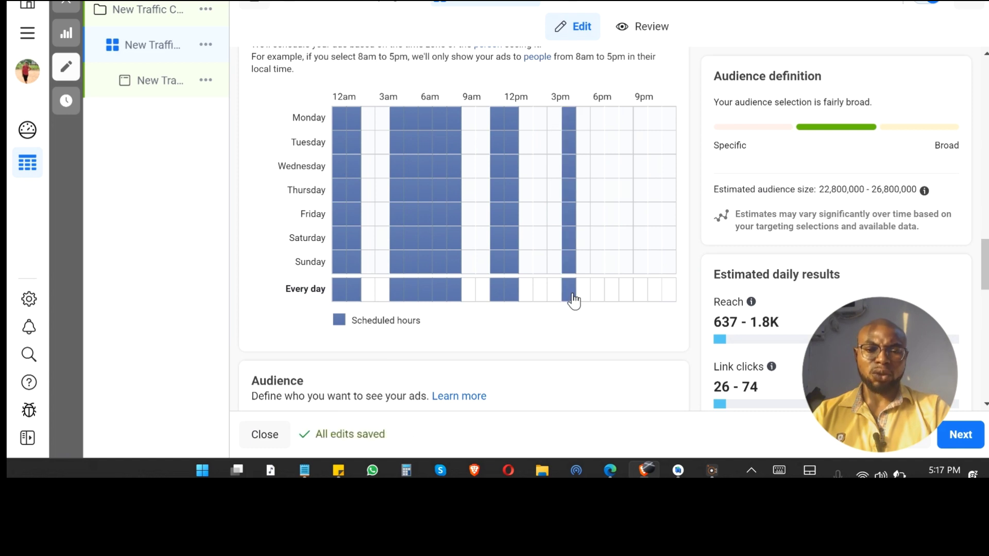
left_click(587, 298)
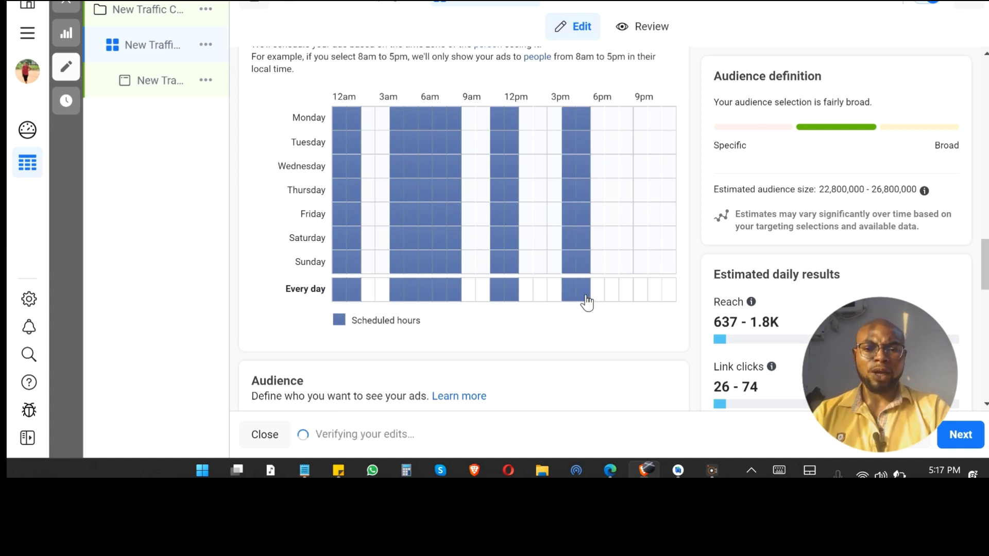
left_click(598, 297)
left_click(611, 299)
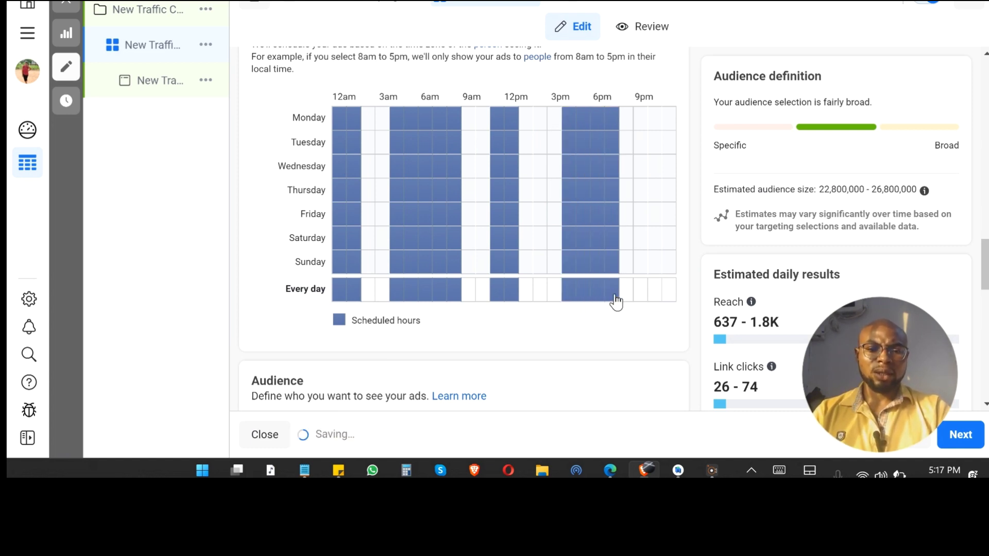
left_click(627, 299)
left_click(641, 300)
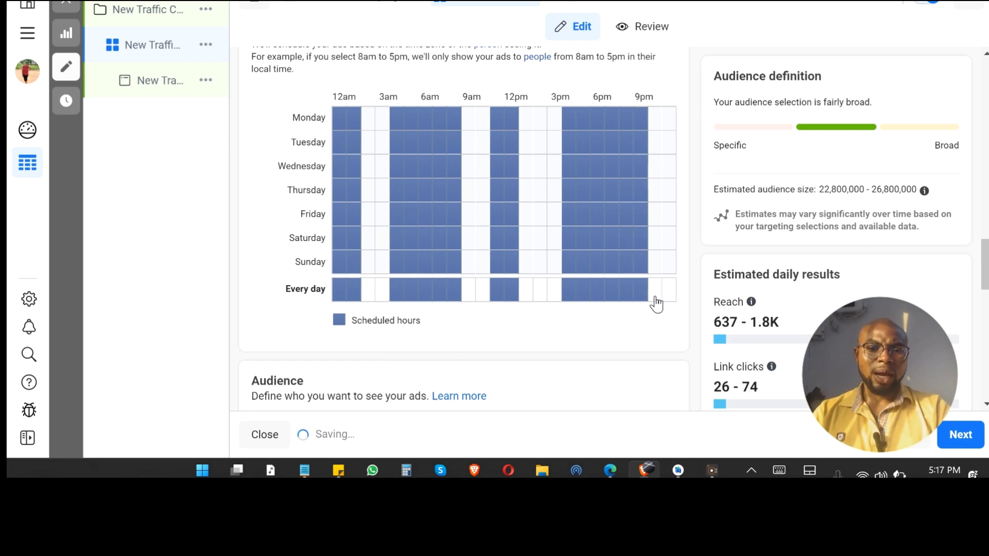
left_click(655, 300)
left_click(670, 298)
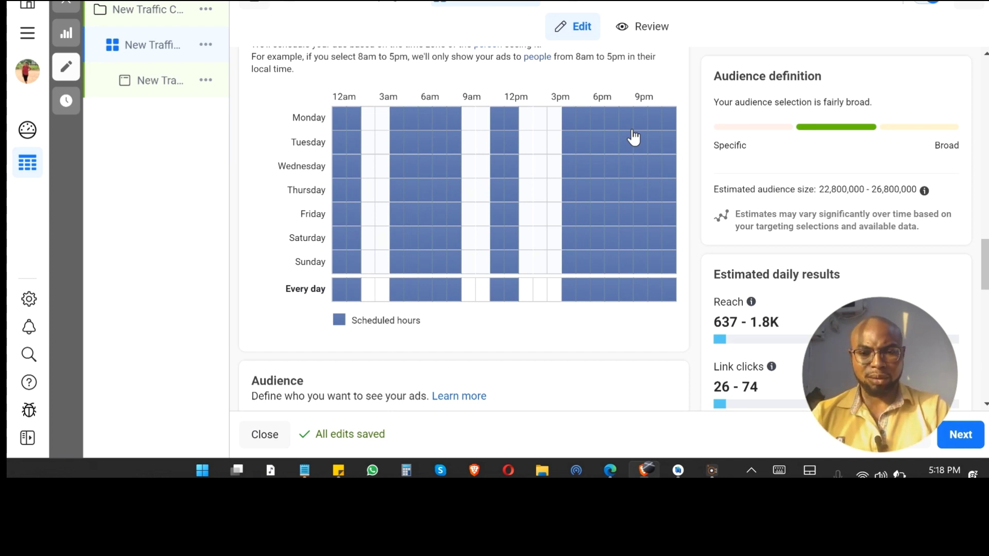
Edit the audience Locations and expand the 'People living in or recently in this location' options.
scroll(633, 136, "down", 4)
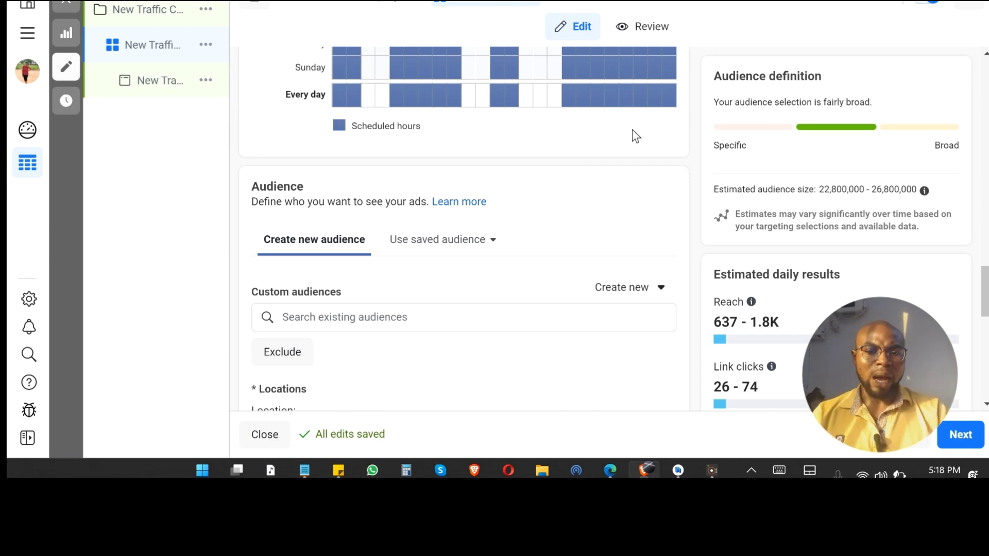
scroll(632, 131, "down", 3)
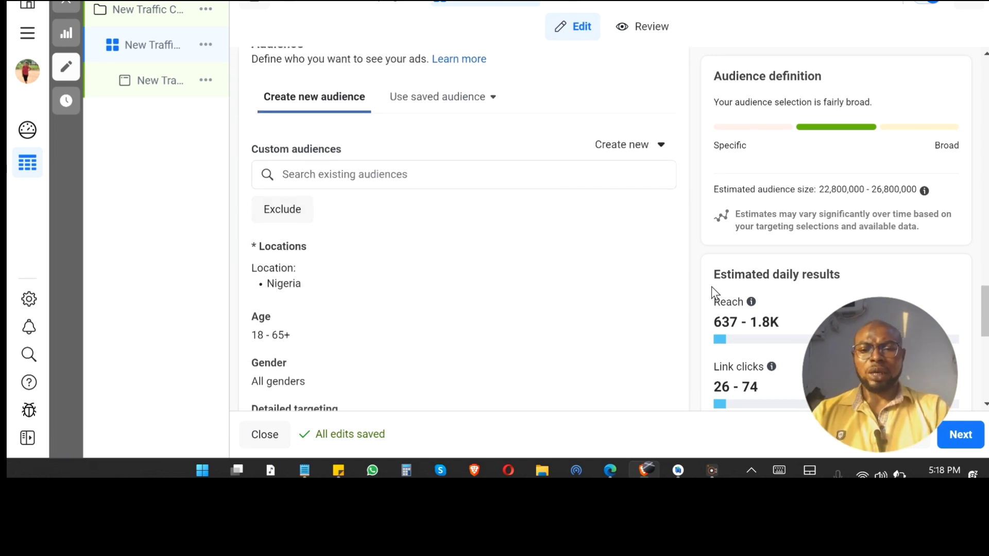
left_click(650, 255)
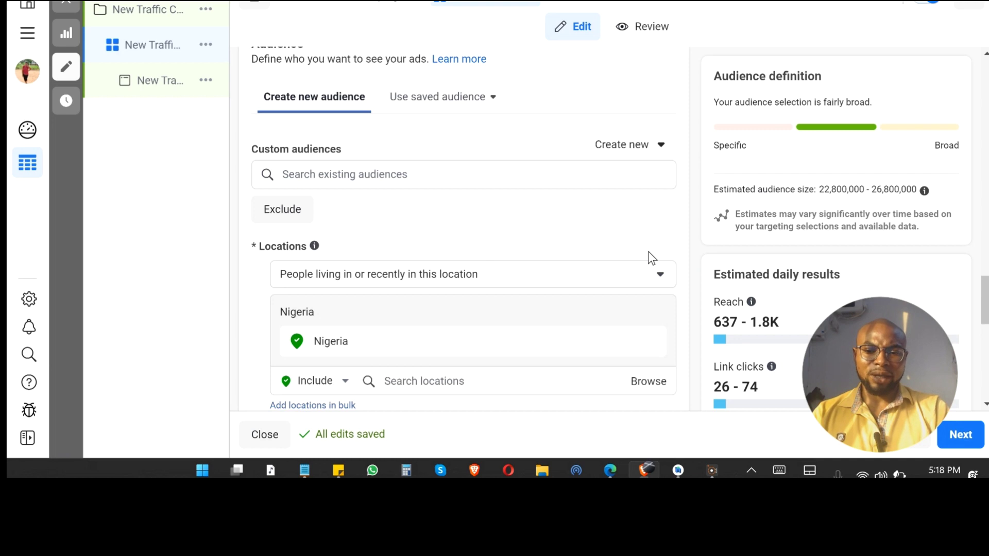
scroll(648, 253, "down", 2)
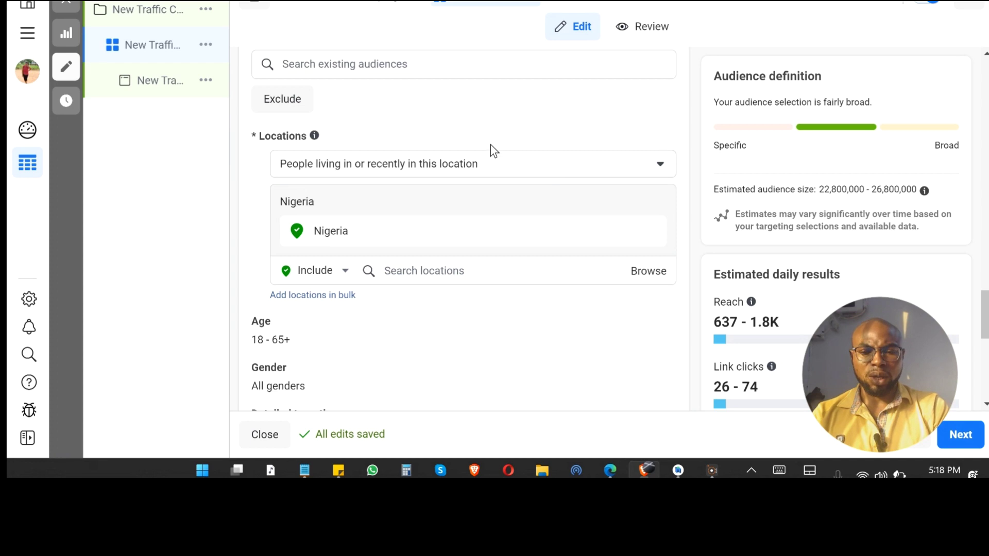
left_click(412, 167)
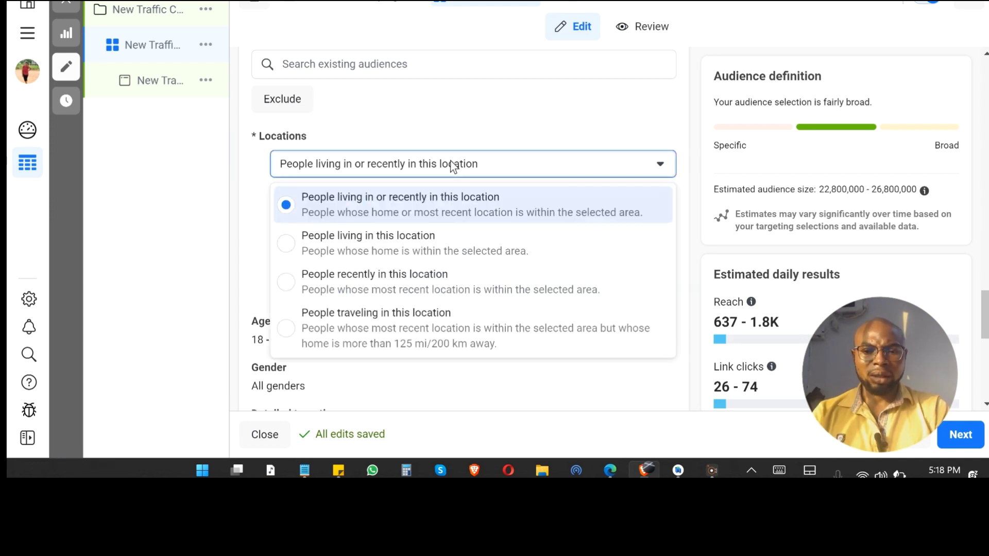
Choose 'People living in this location' as the location type.
left_click(374, 257)
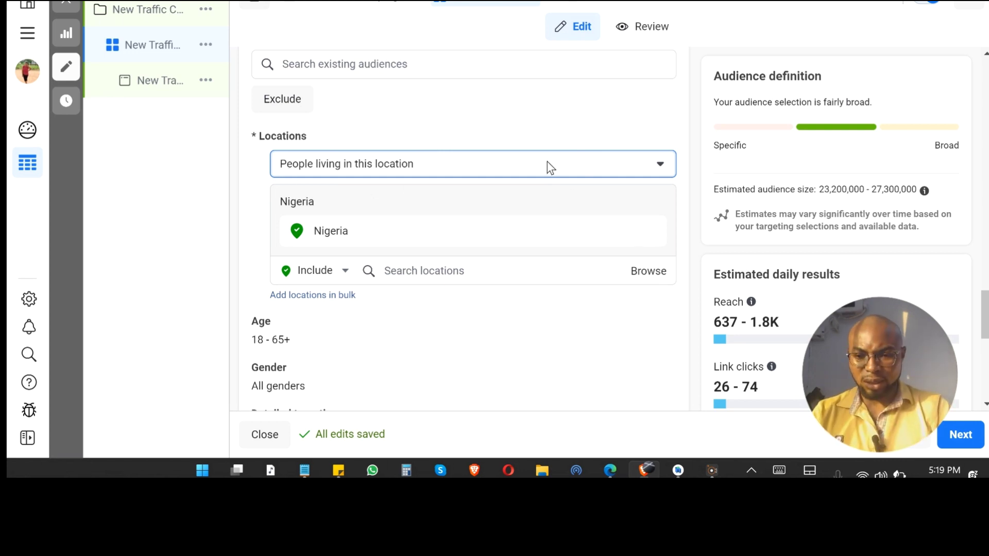
mouse_move(641, 237)
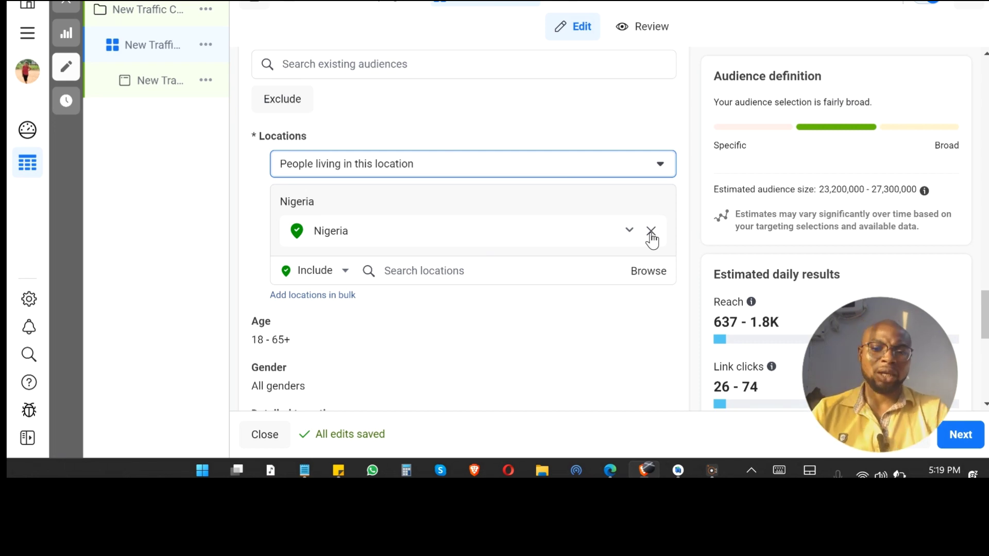
Search 'lagos' and pick Lagos as the target location in place of Nigeria.
left_click(515, 270)
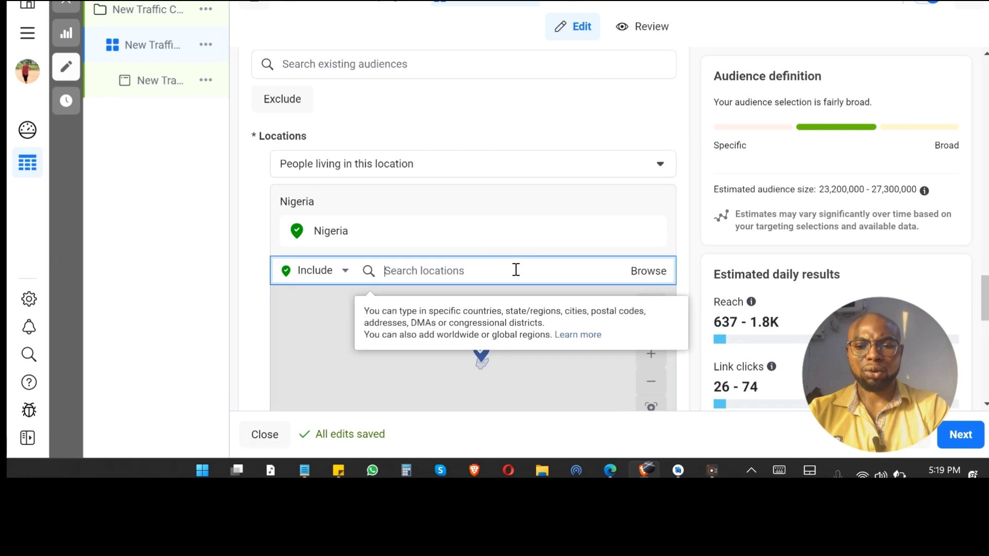
type("lagos")
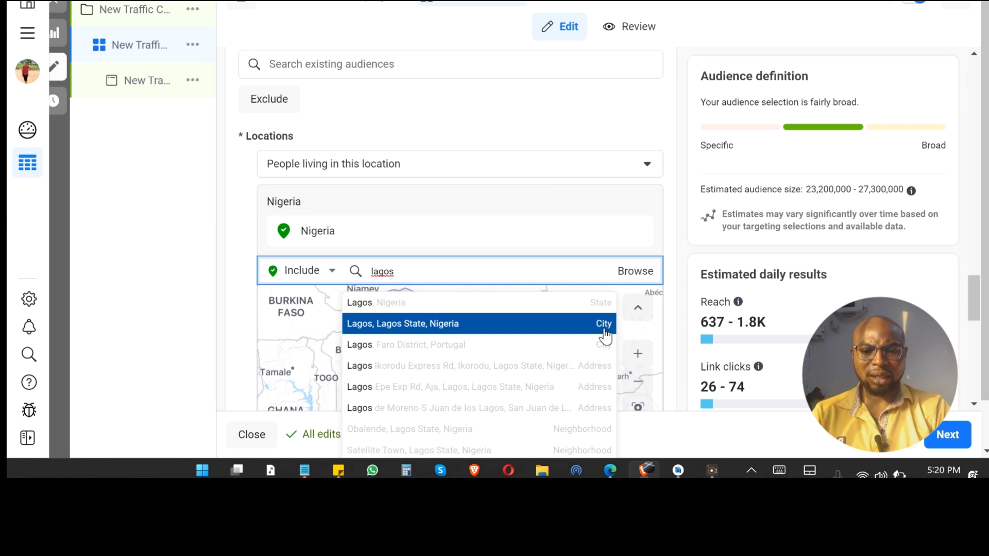
left_click(467, 303)
scroll(466, 302, "down", 3)
scroll(466, 301, "down", 2)
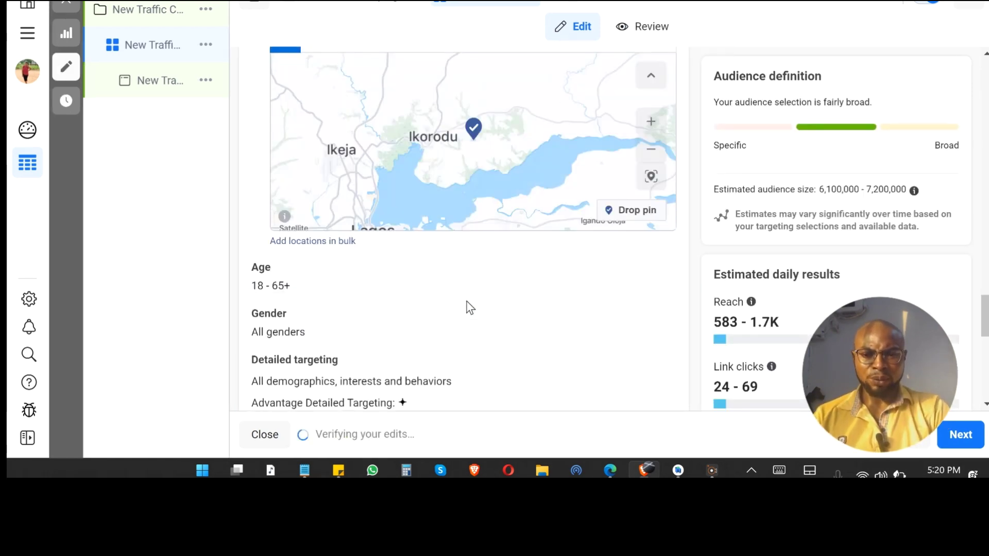
scroll(465, 301, "up", 3)
scroll(466, 301, "up", 1)
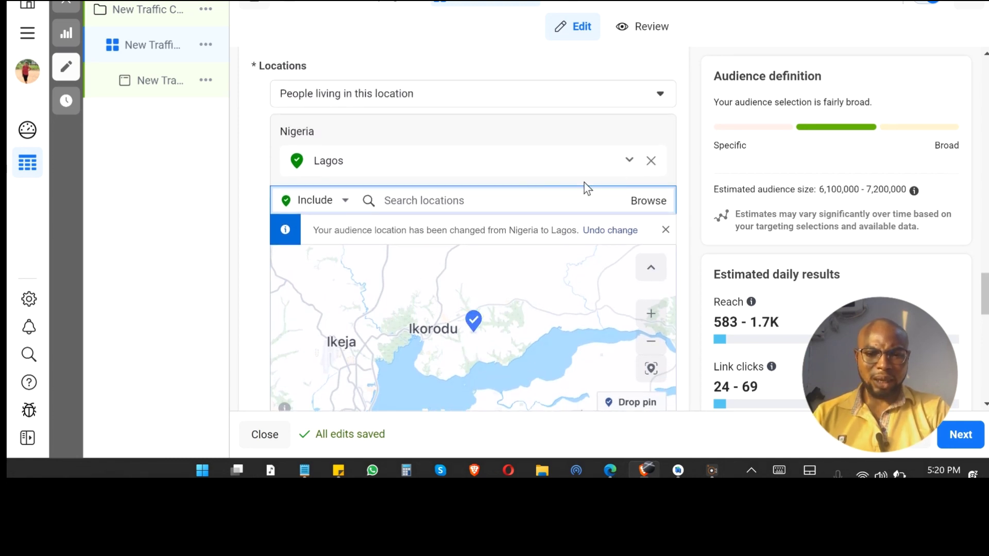
Search 'lagos' again to find the Lagos city option.
left_click(631, 165)
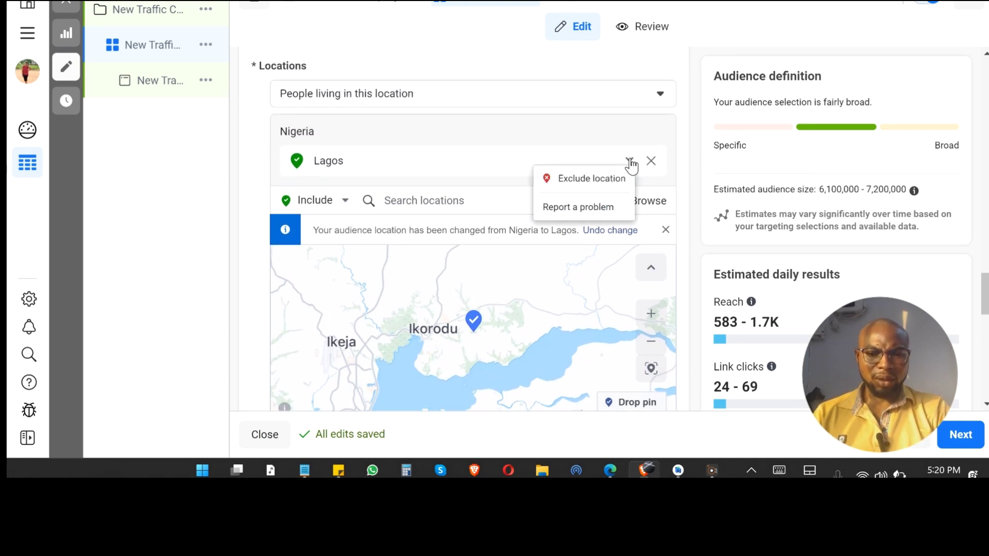
left_click(480, 161)
left_click(441, 203)
type("lagos")
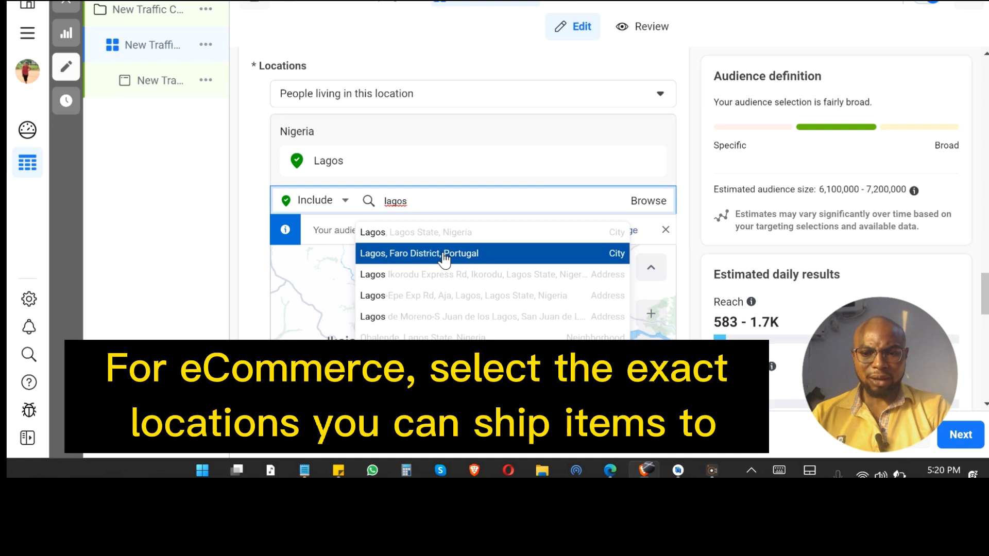
left_click(477, 235)
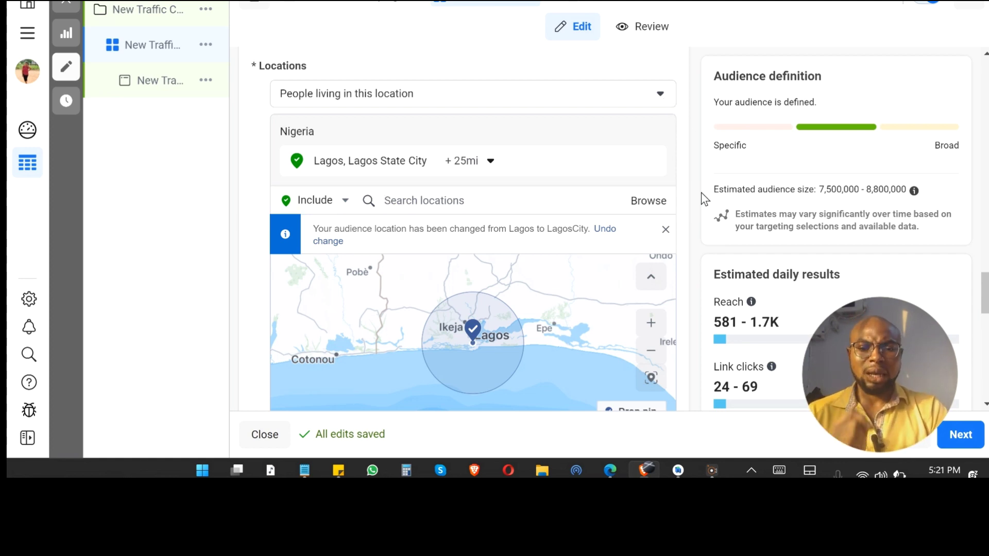
scroll(700, 193, "down", 3)
scroll(700, 193, "down", 2)
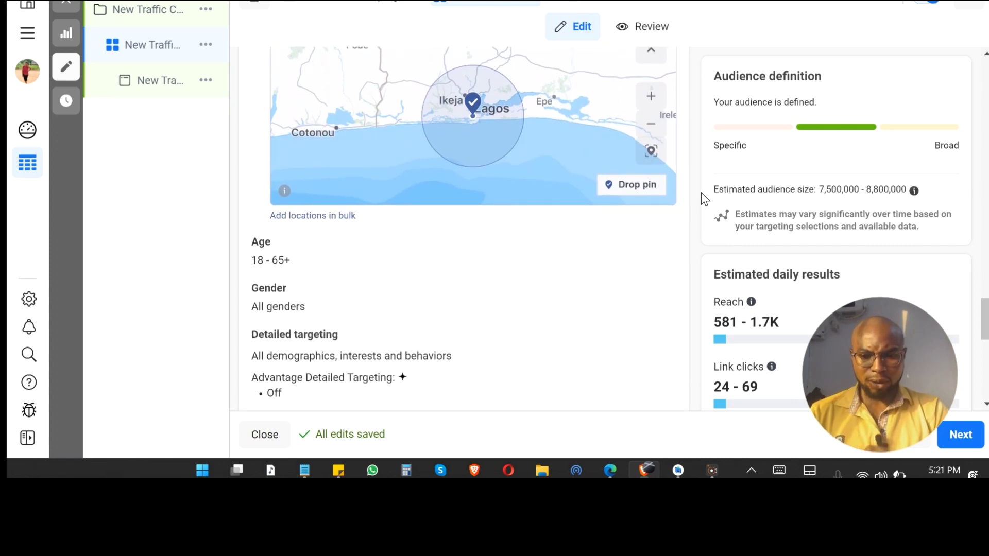
scroll(701, 193, "down", 2)
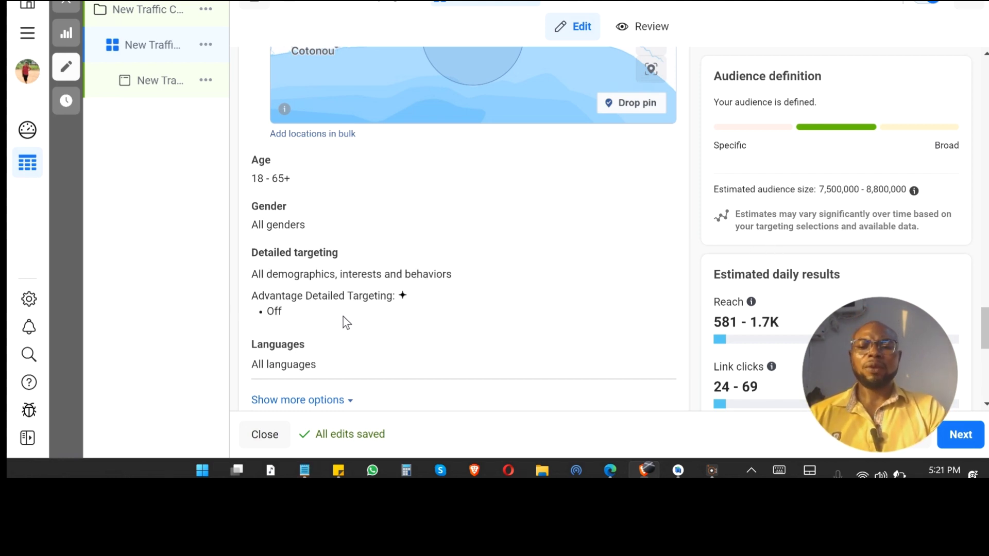
Add Engaged Shoppers (Behaviors > Purchase behavior) to detailed targeting by searching 'engaged shopper'.
mouse_move(590, 295)
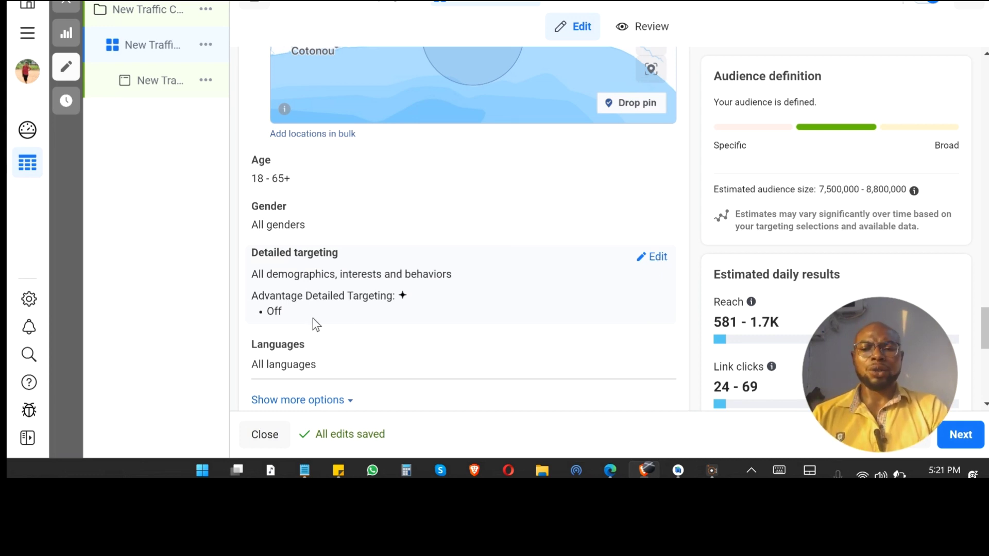
left_click(655, 261)
scroll(656, 266, "down", 3)
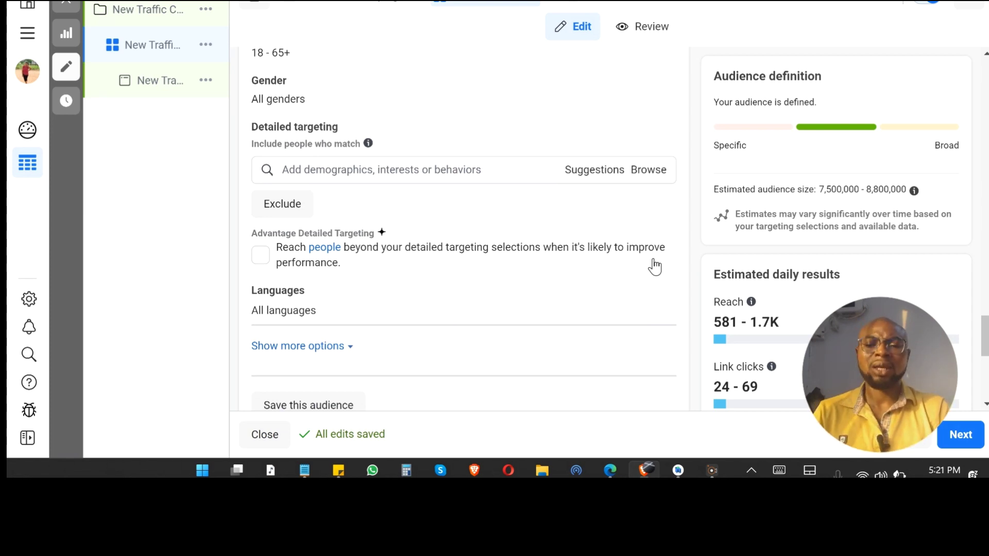
left_click(405, 169)
type("eng")
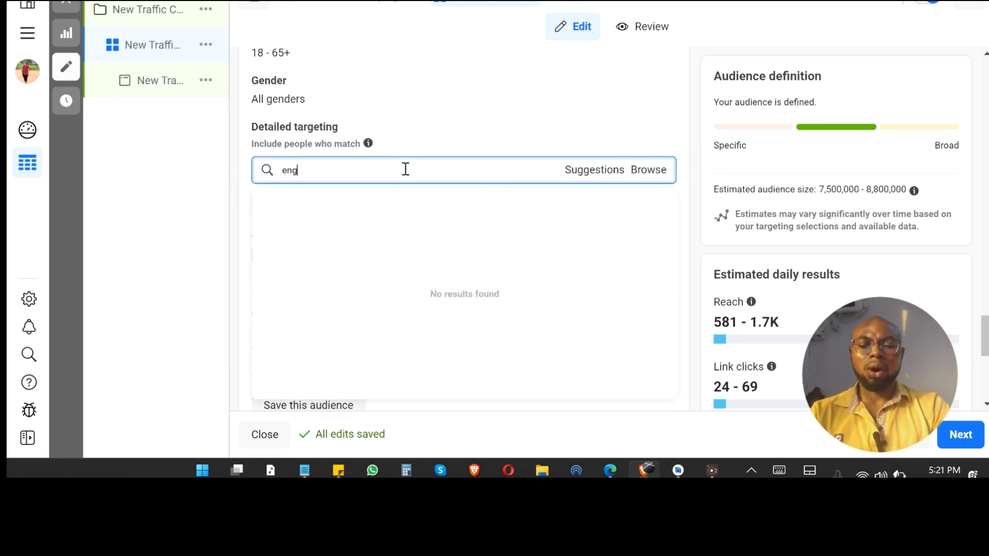
type("aged shopper")
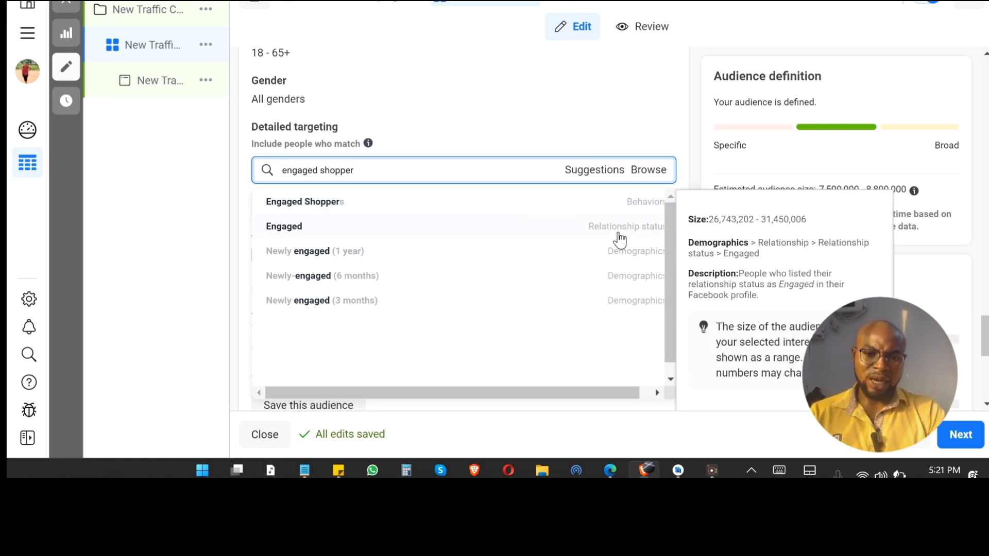
left_click(362, 214)
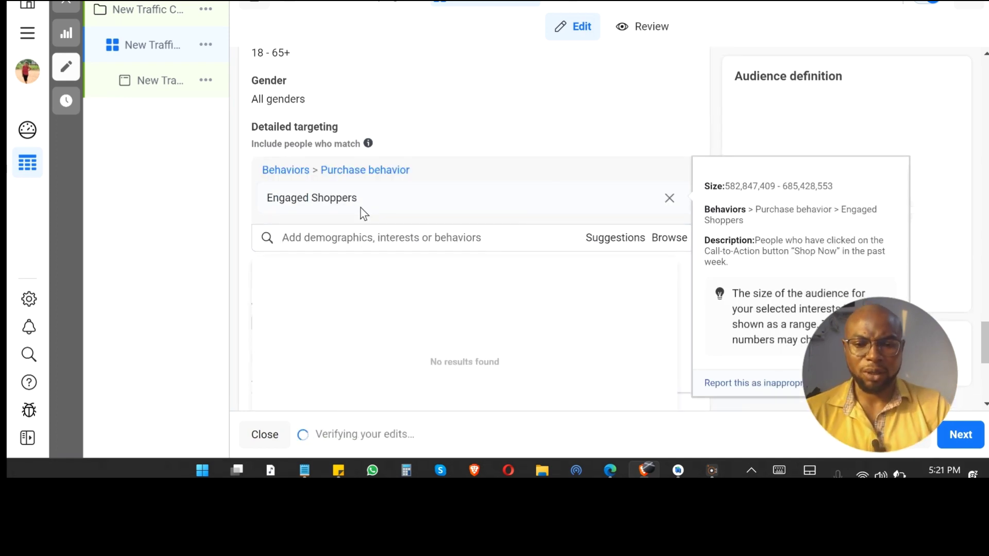
scroll(361, 208, "down", 2)
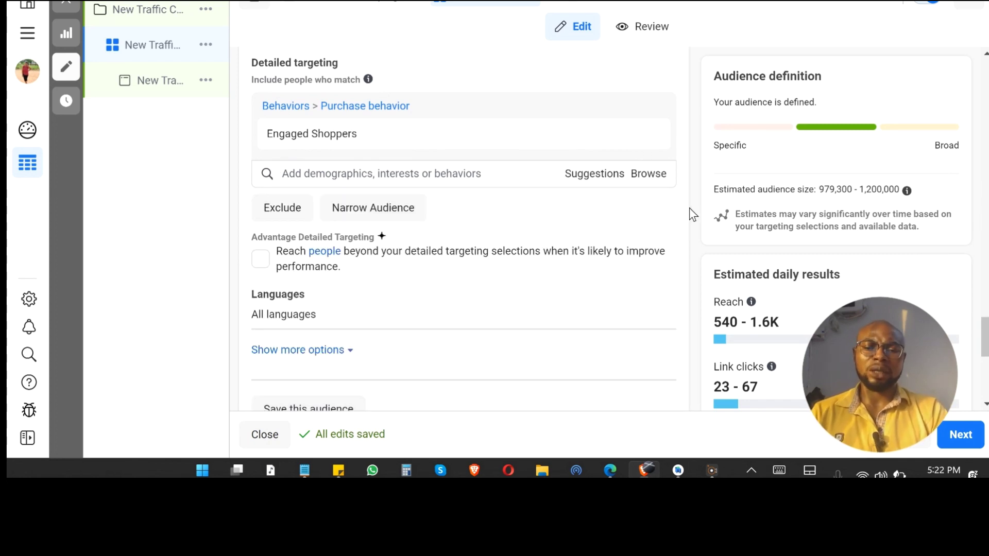
left_click(650, 175)
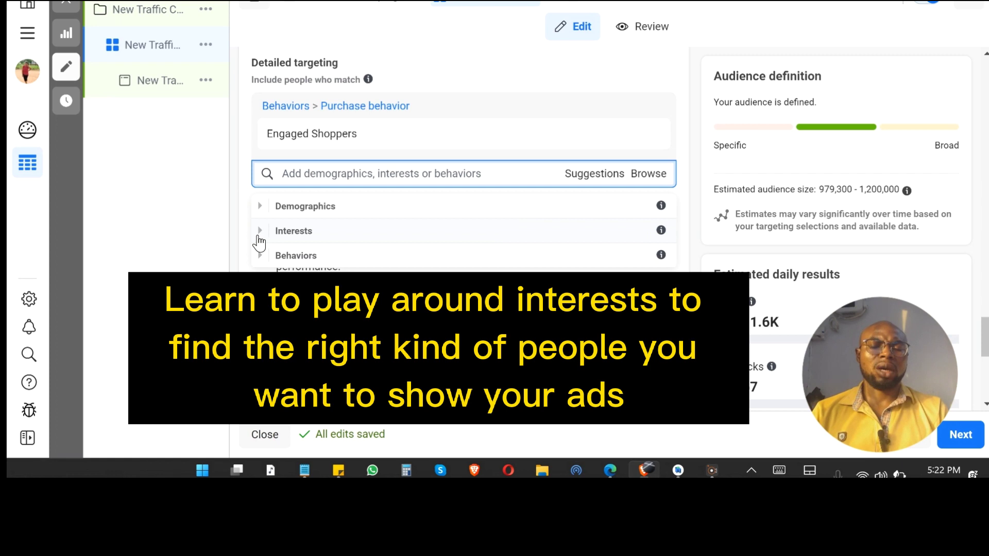
left_click(259, 237)
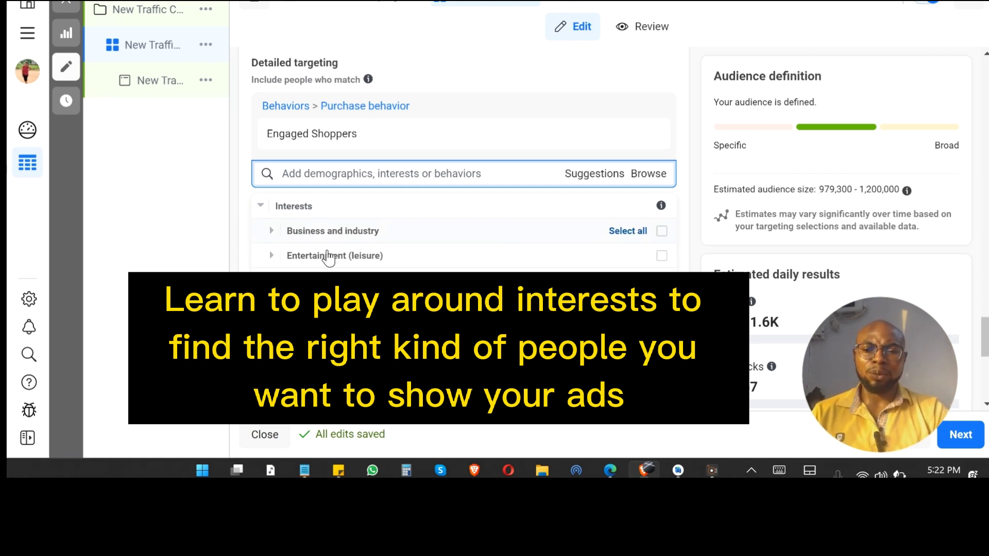
scroll(283, 256, "down", 1)
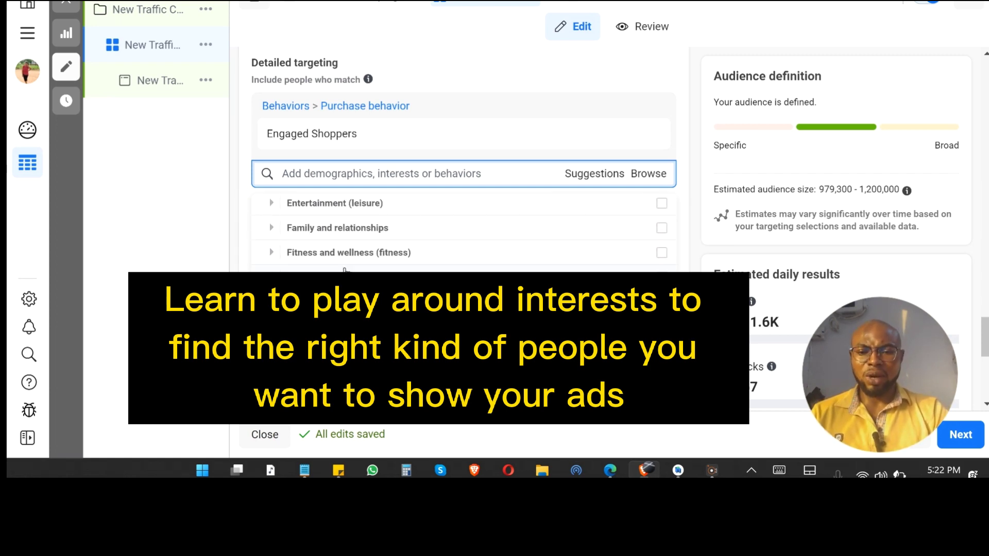
left_click(271, 253)
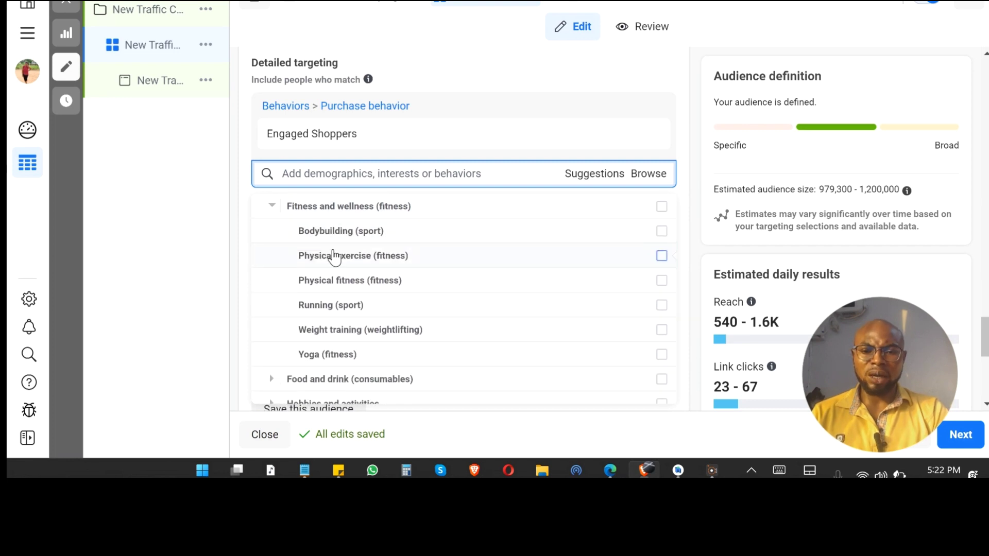
mouse_move(385, 304)
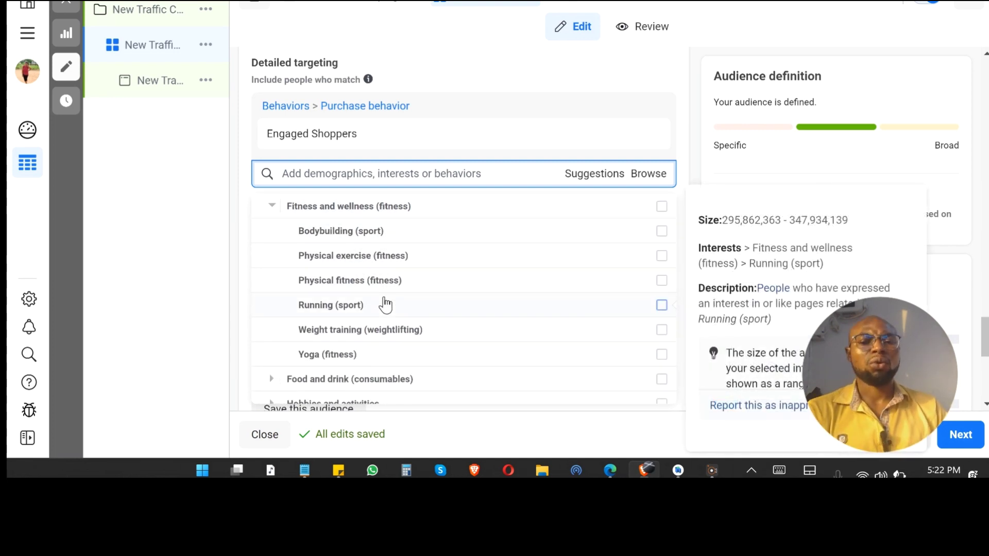
scroll(387, 303, "down", 2)
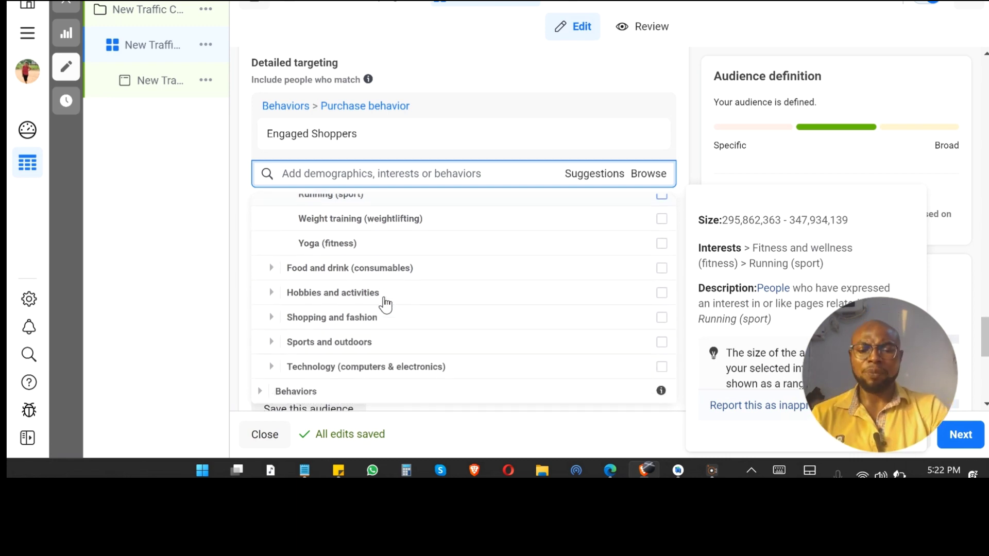
mouse_move(743, 107)
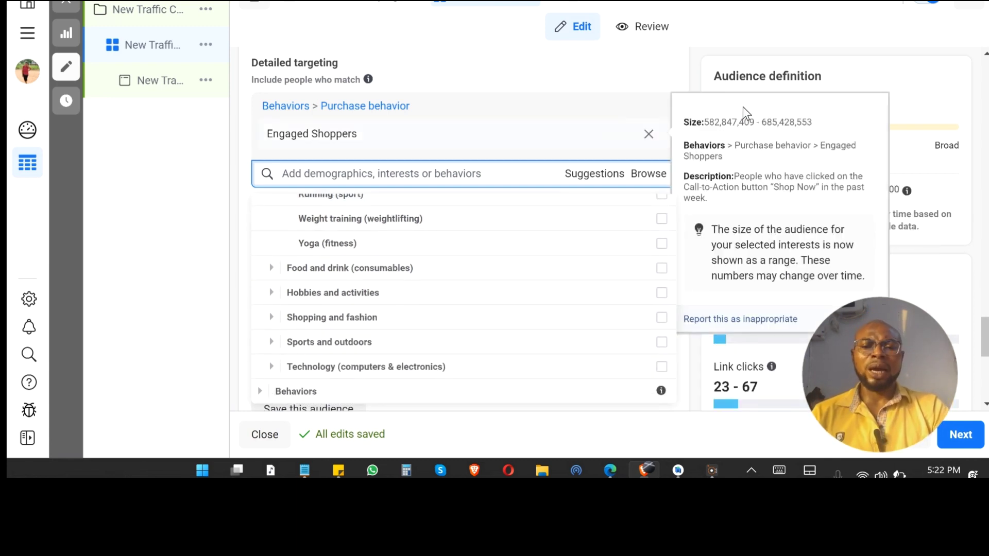
left_click(695, 85)
left_click(649, 177)
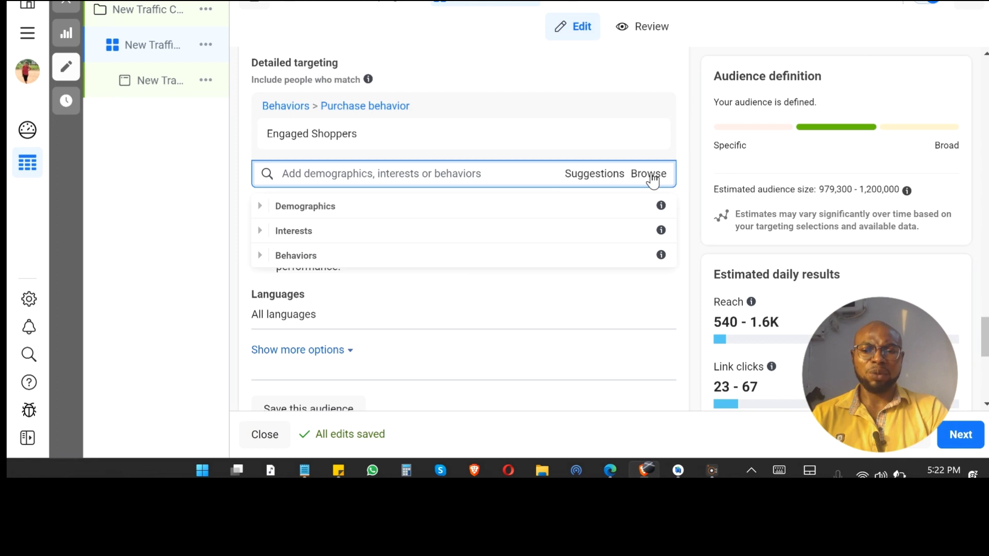
left_click(261, 257)
scroll(342, 332, "down", 2)
scroll(343, 338, "down", 1)
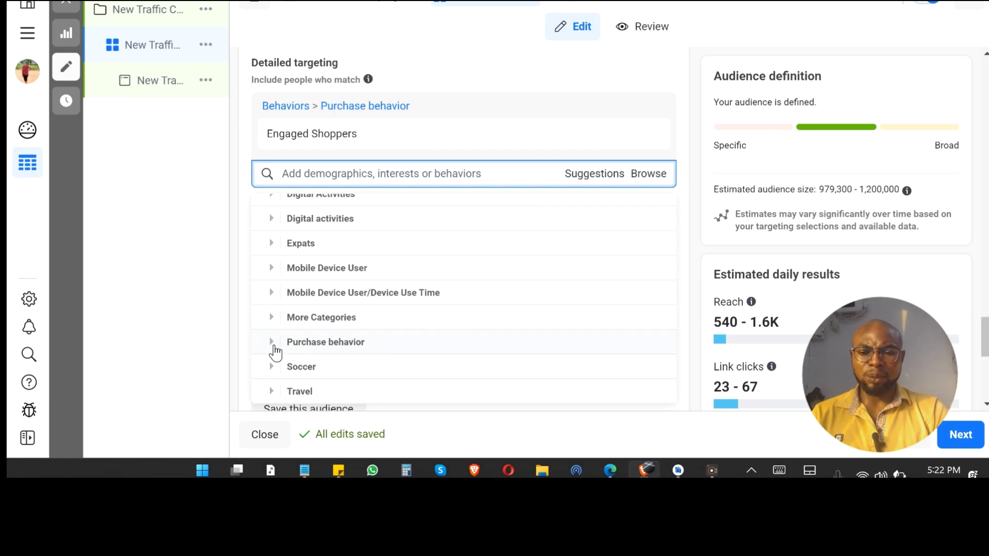
left_click(272, 346)
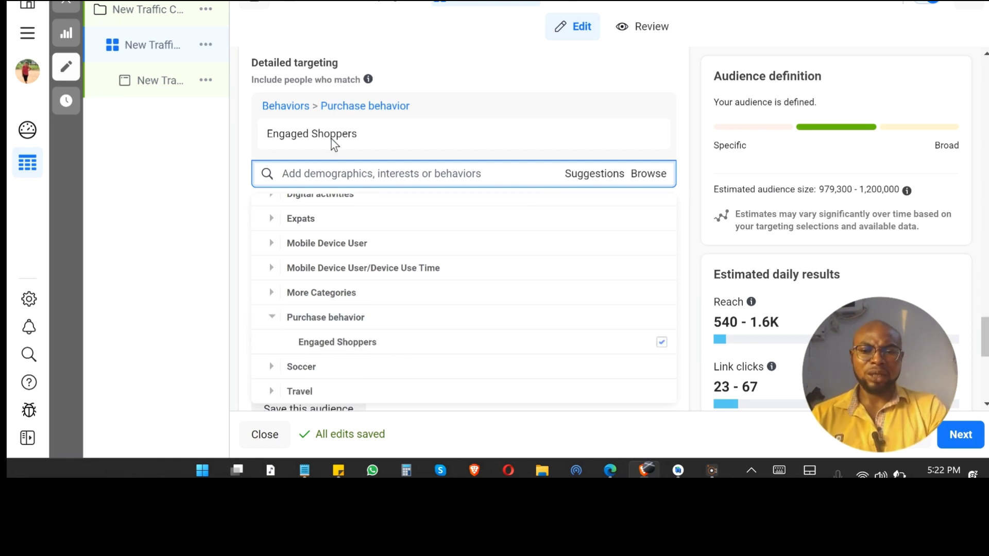
left_click(697, 302)
scroll(697, 302, "down", 1)
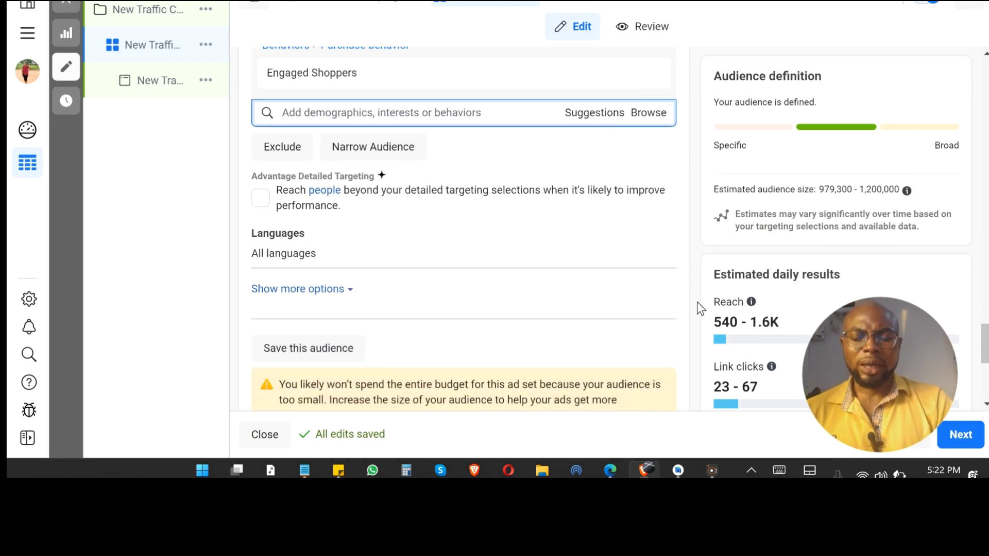
scroll(696, 301, "down", 5)
scroll(697, 302, "down", 1)
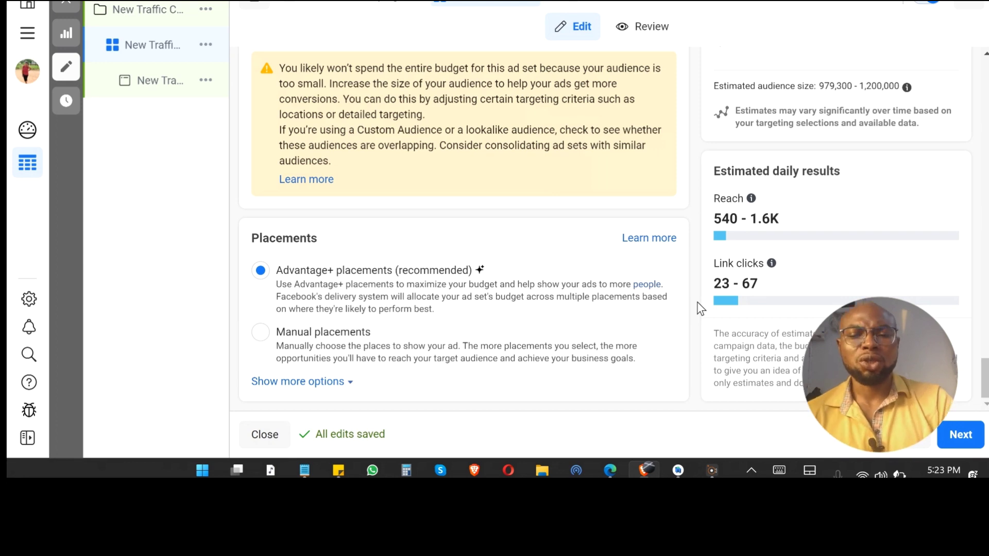
scroll(700, 308, "up", 3)
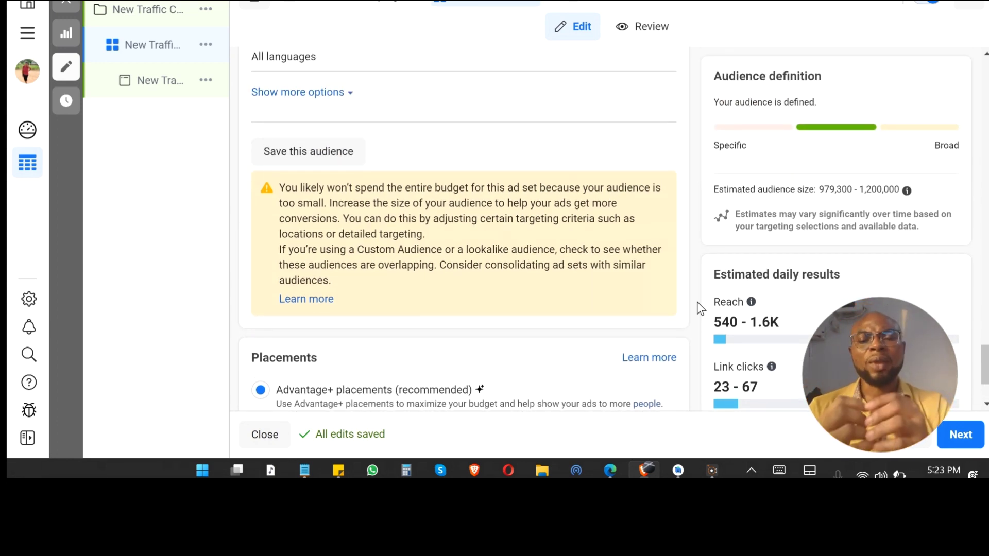
scroll(701, 308, "up", 5)
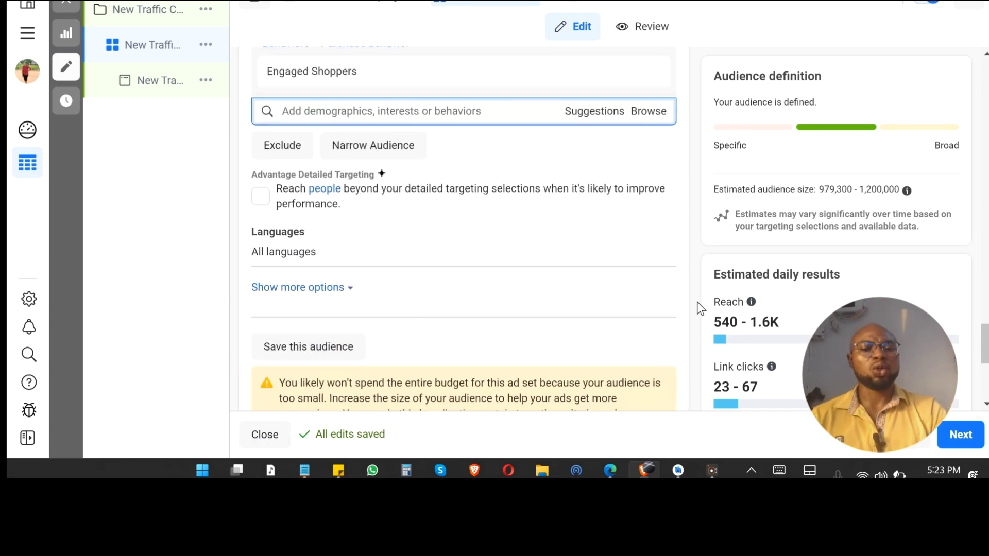
scroll(700, 308, "up", 5)
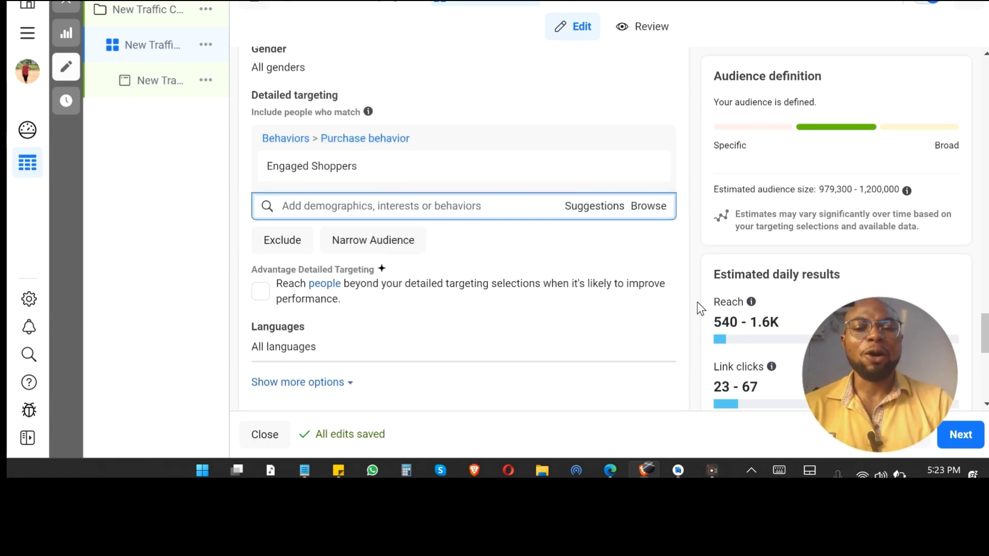
scroll(701, 308, "up", 2)
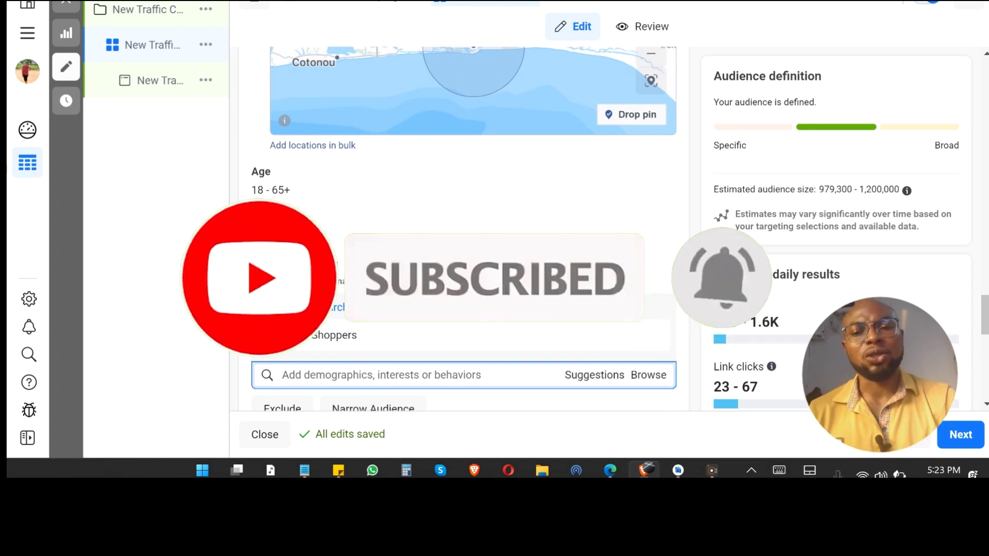
scroll(700, 308, "up", 5)
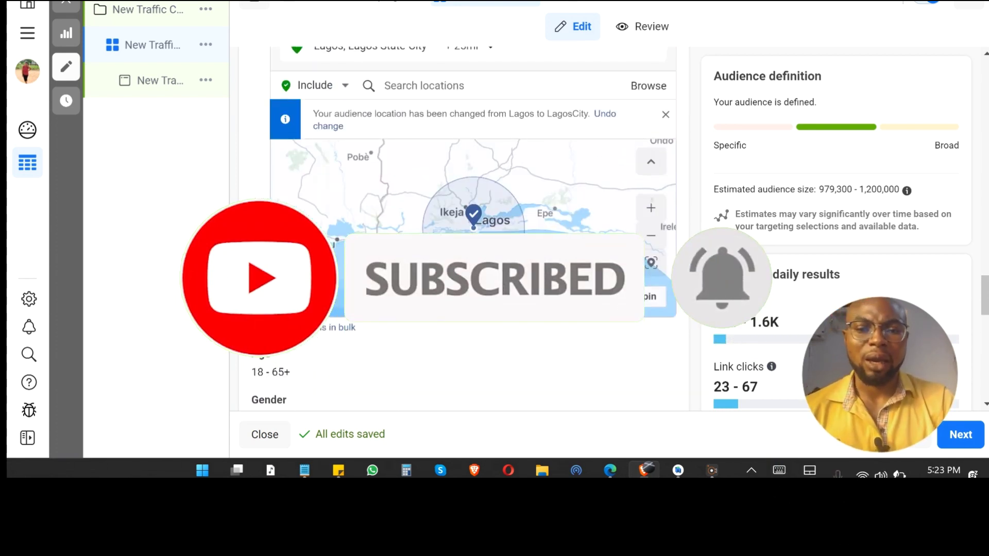
scroll(700, 308, "up", 5)
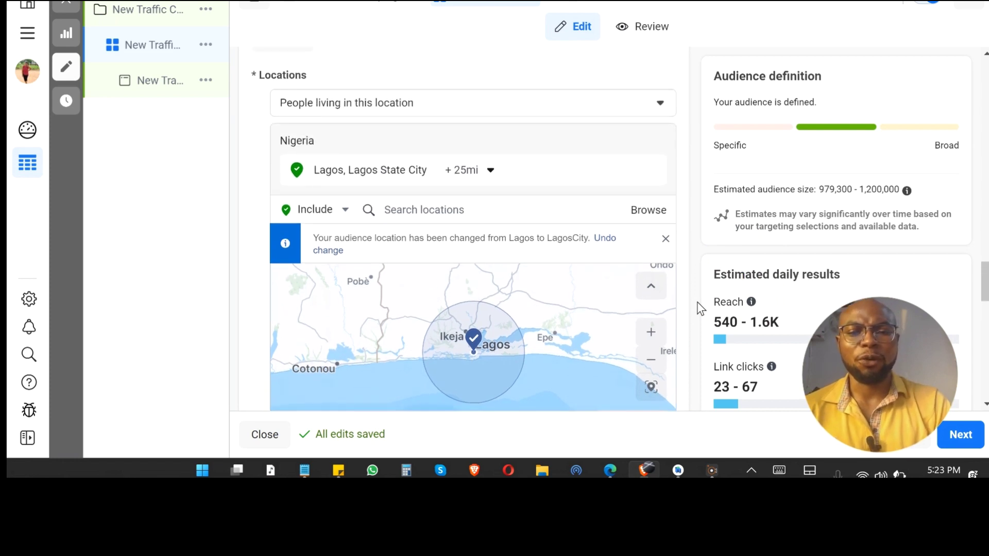